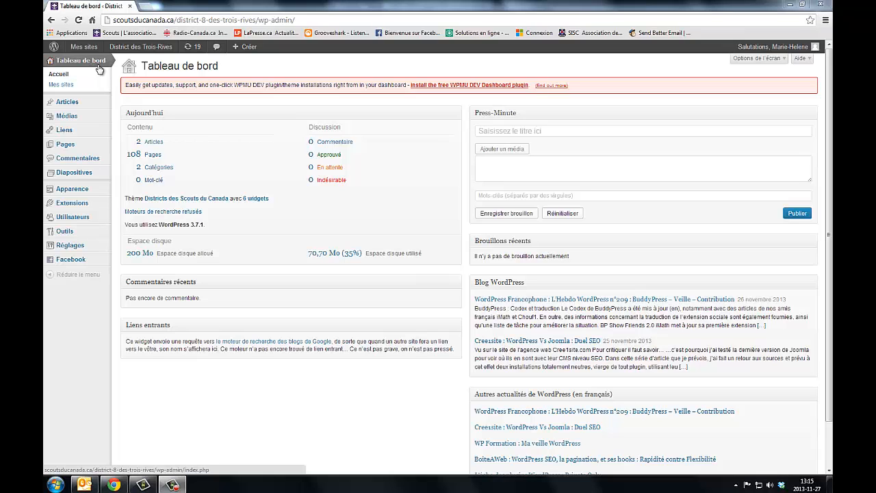
Open the WP-Table Reloaded tool and start adding a new table.
mouse_move(63, 231)
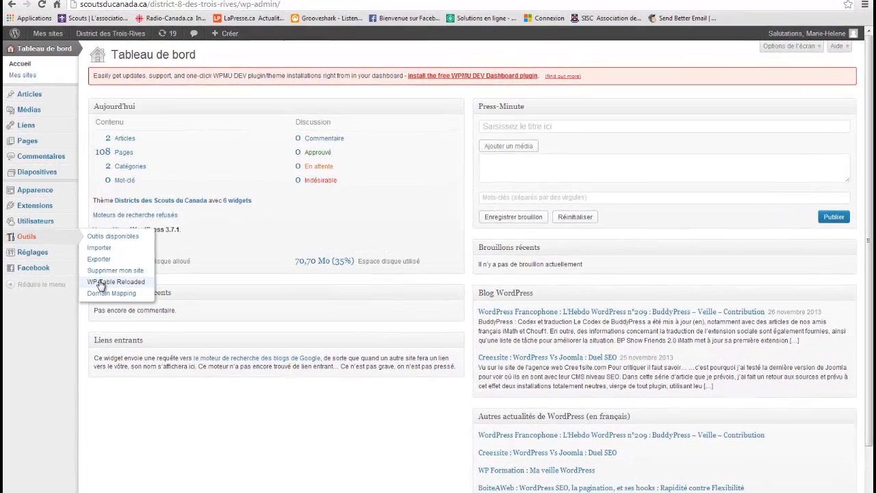
click(132, 273)
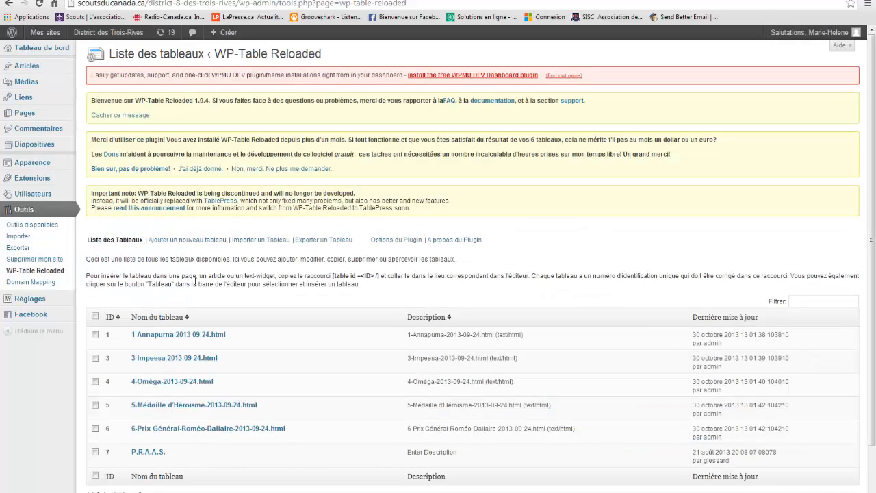
scroll(195, 282, down, 2)
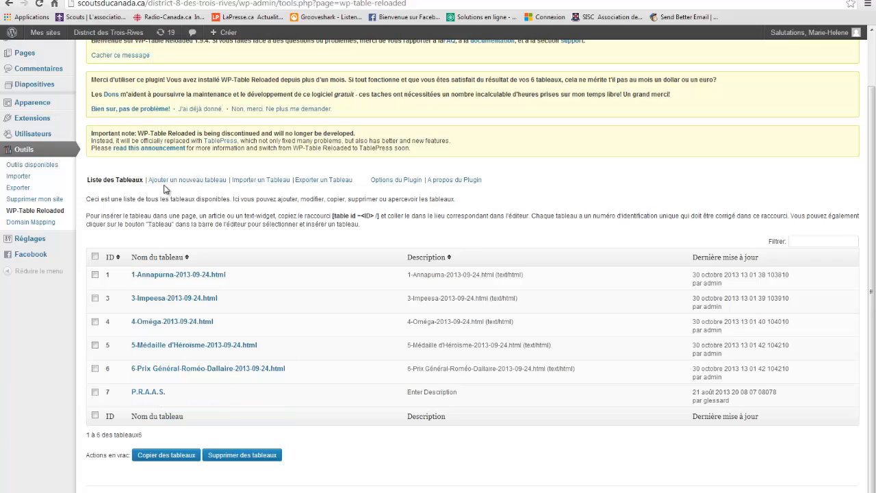
click(189, 182)
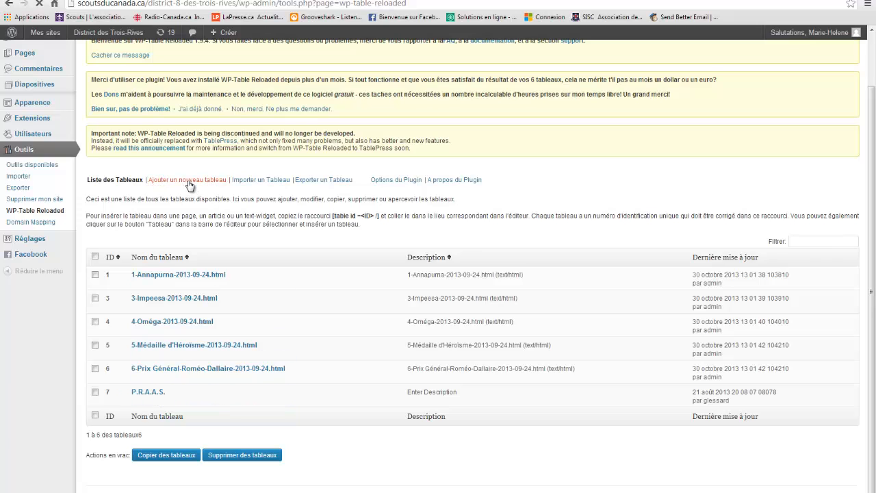
Name the table "Heures d'ouverture" and set its description to "Heures d'ouverture du bureau du district des Trois-Rives".
click(263, 157)
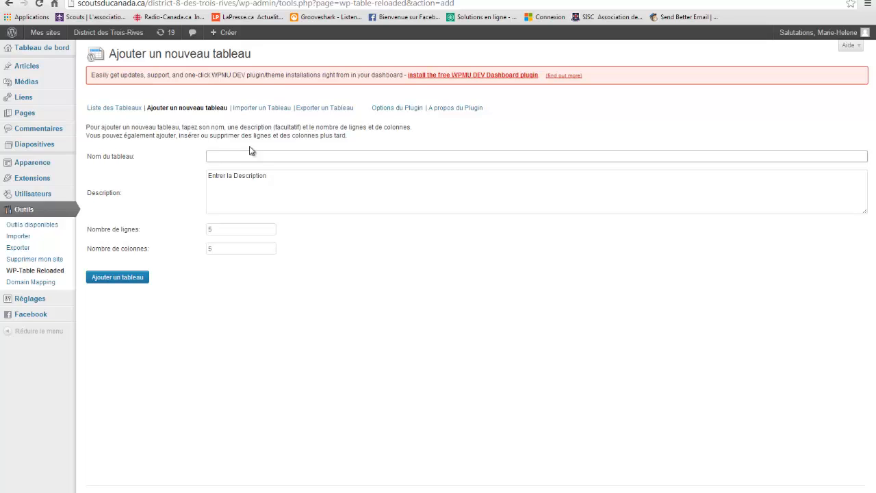
text(Heures d'ouverture)
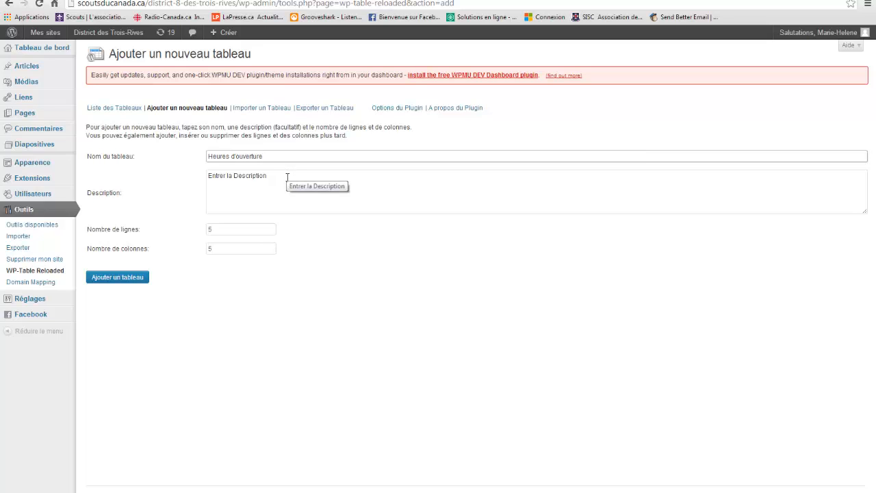
click(234, 178)
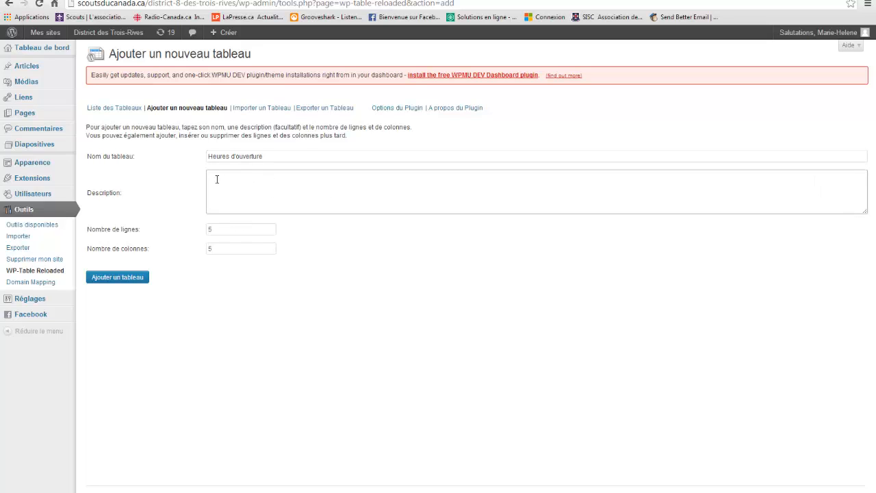
text(Heures d'ouver)
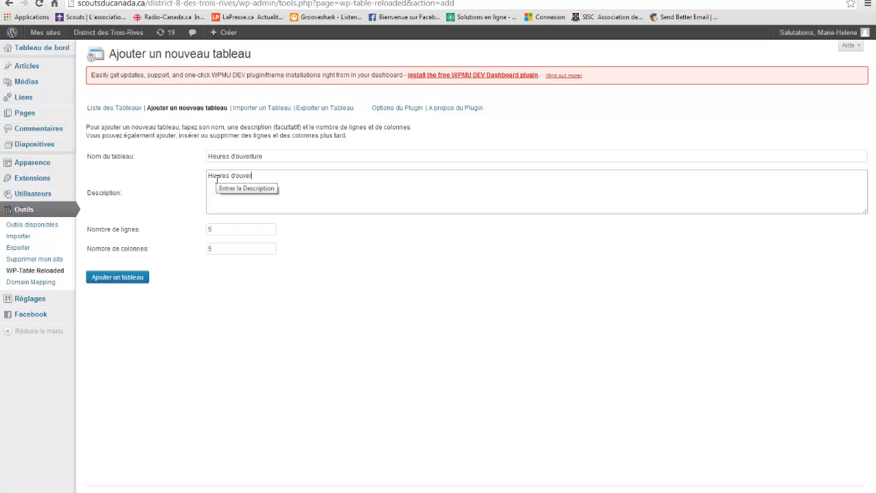
text(ture du bureau du  district des Trois)
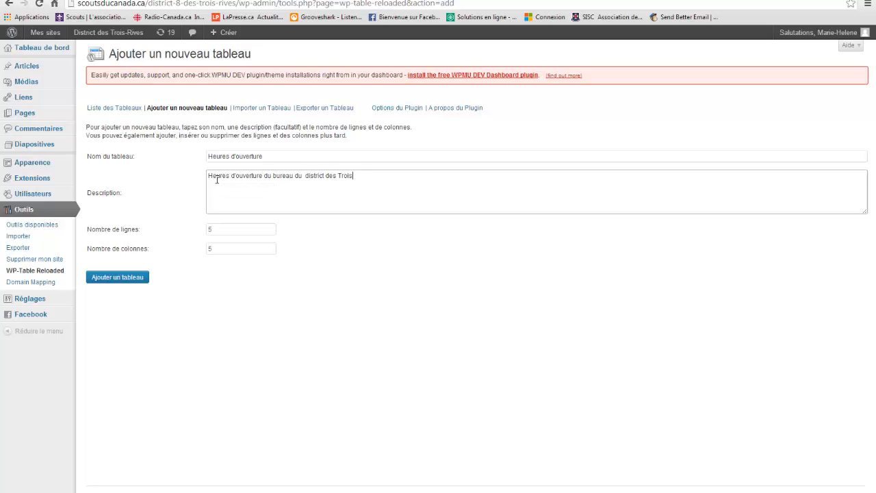
text(-Rives)
click(305, 175)
key(BackSpace)
Set the table size to 7 rows and 3 columns and create the table.
click(233, 229)
click(234, 252)
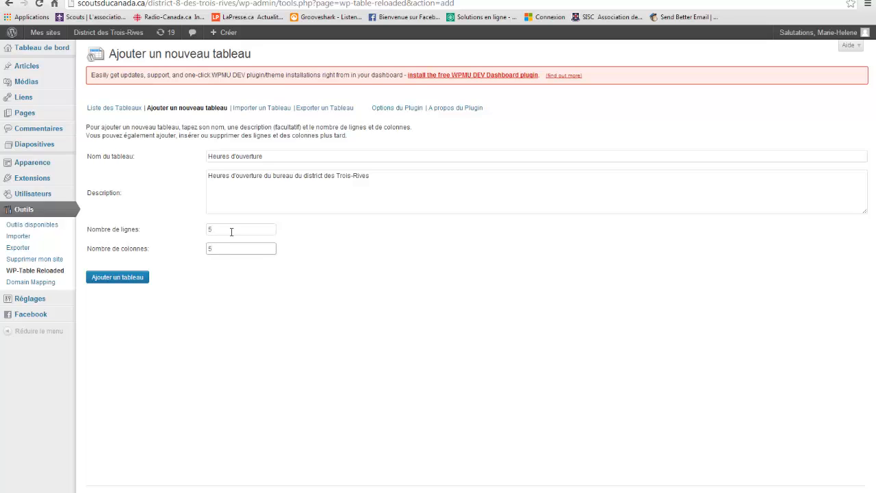
click(231, 232)
text(7)
click(347, 253)
drag(221, 249, 190, 252)
click(134, 282)
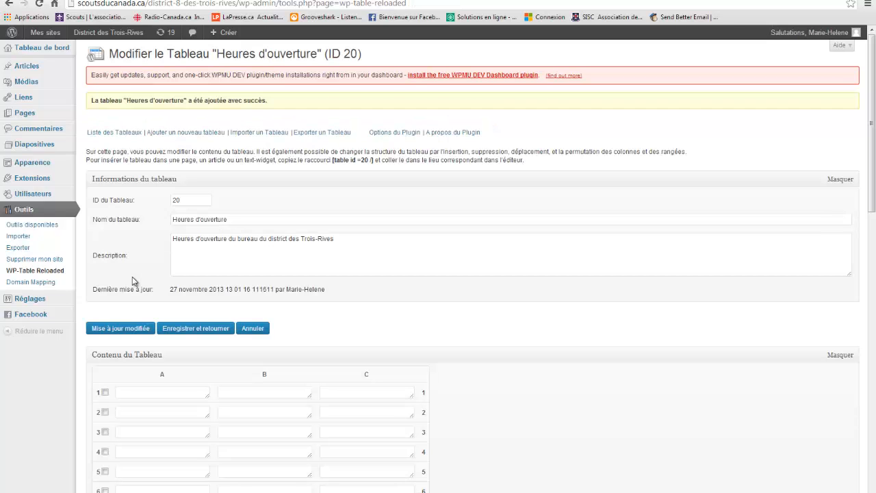
In the table's style options, turn off alternating row colours, the first-row header and the DataTables JavaScript library.
scroll(176, 289, down, 5)
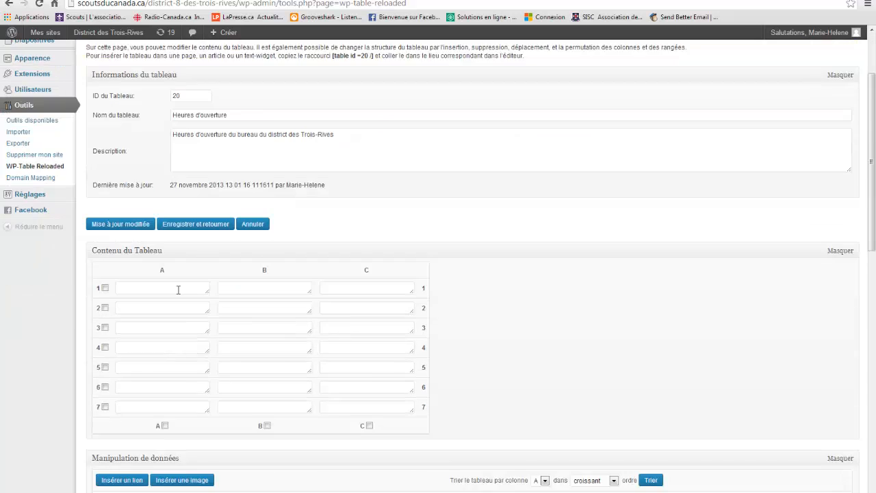
scroll(178, 294, down, 2)
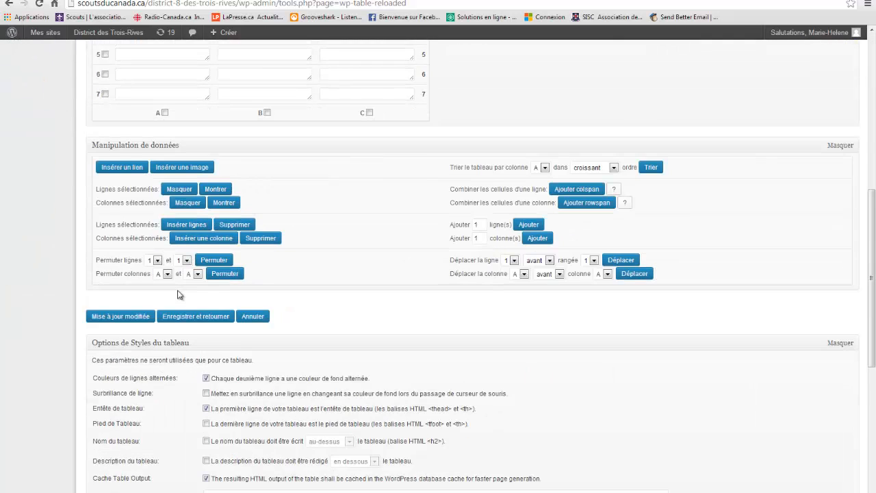
scroll(178, 294, down, 2)
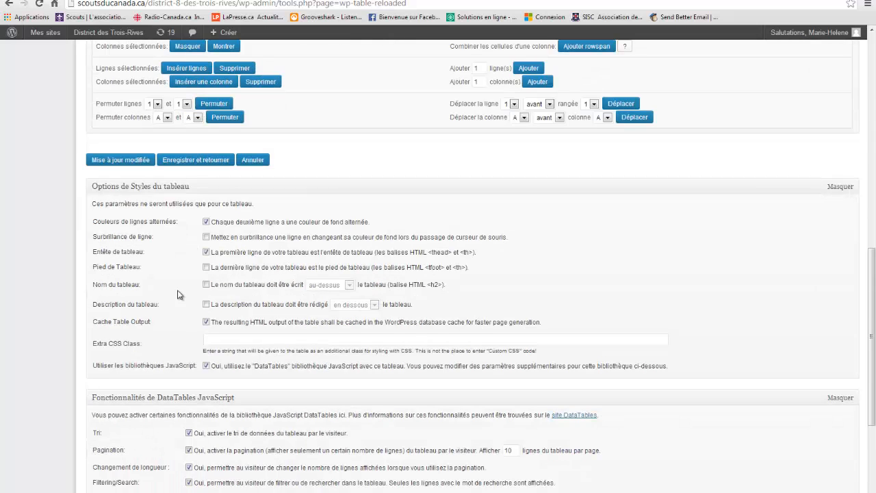
click(206, 252)
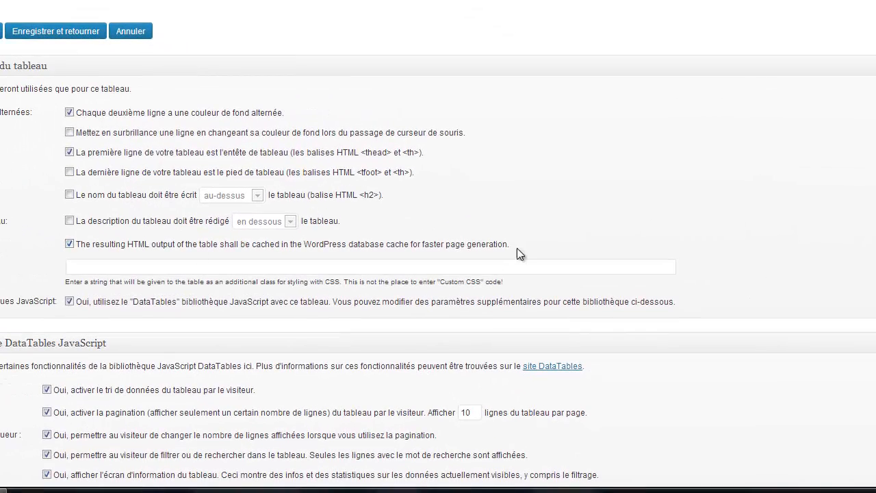
drag(540, 309, 426, 311)
drag(376, 255, 67, 245)
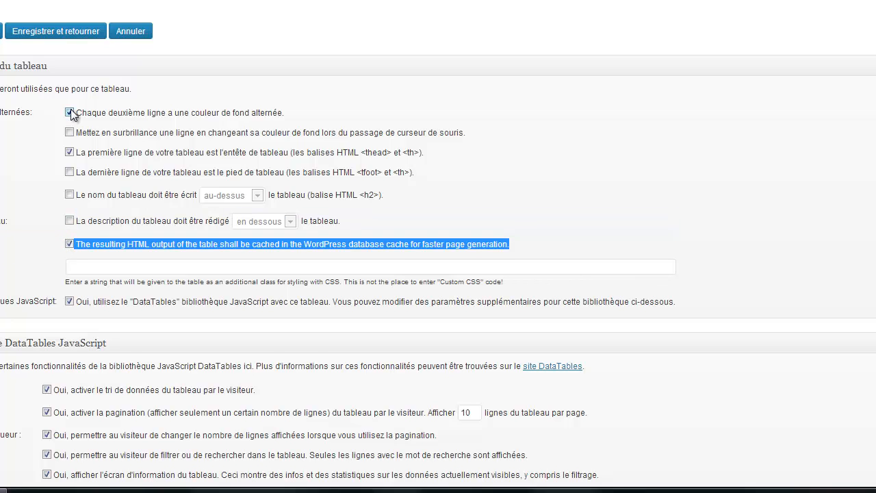
click(69, 154)
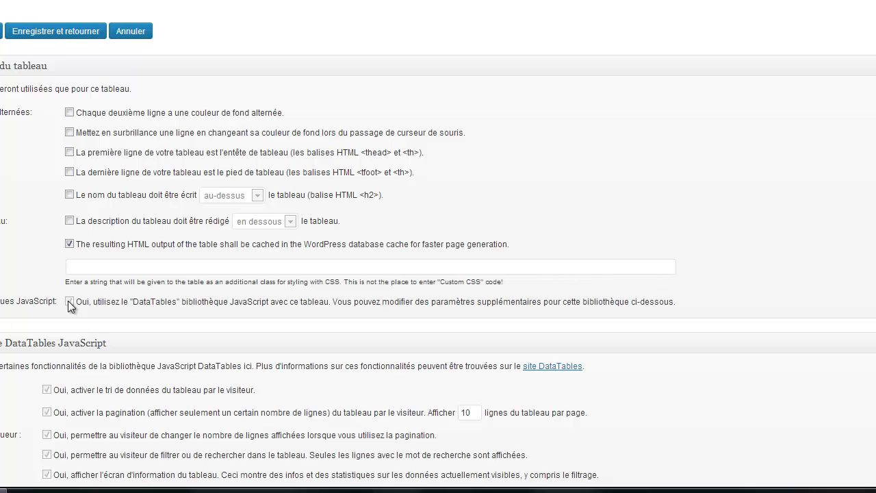
click(70, 152)
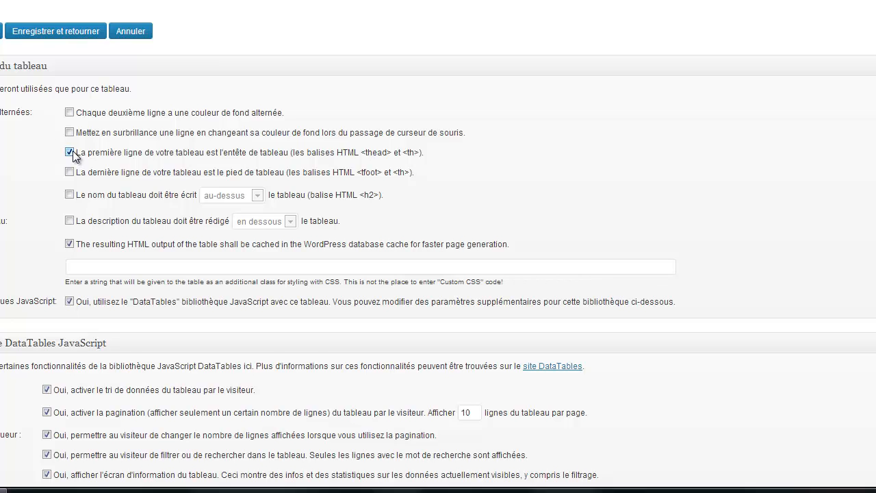
click(69, 301)
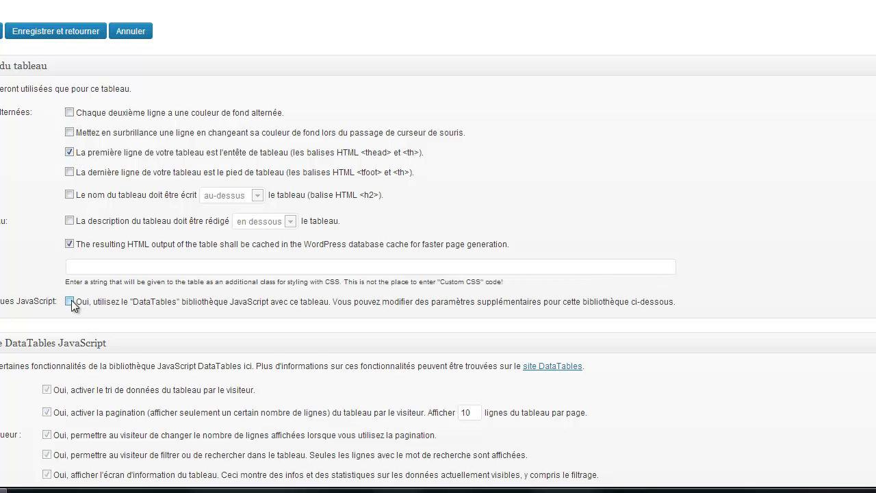
click(70, 152)
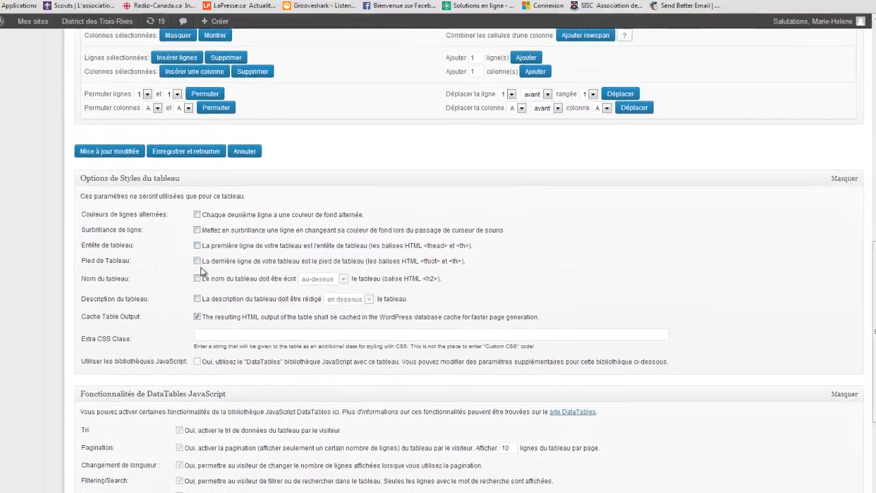
Enter "Lundi" and "Mardi" in rows 1 and 2 of column A.
scroll(209, 276, up, 3)
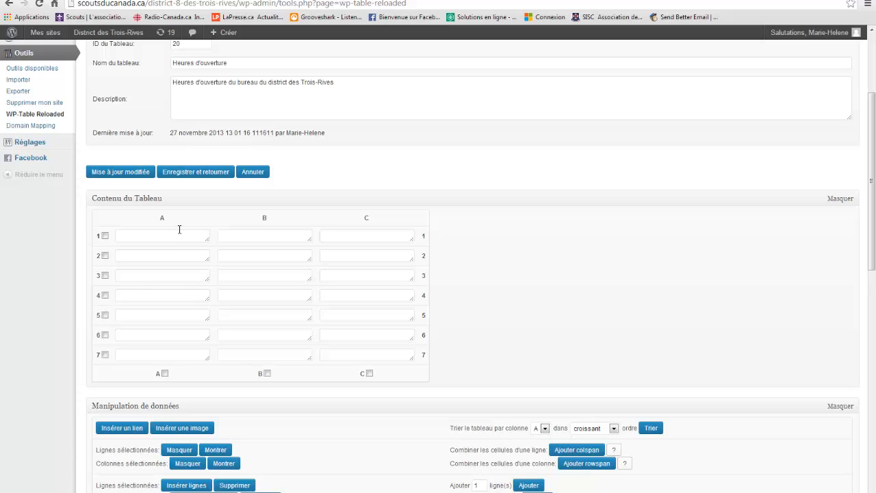
click(133, 236)
text(Jou)
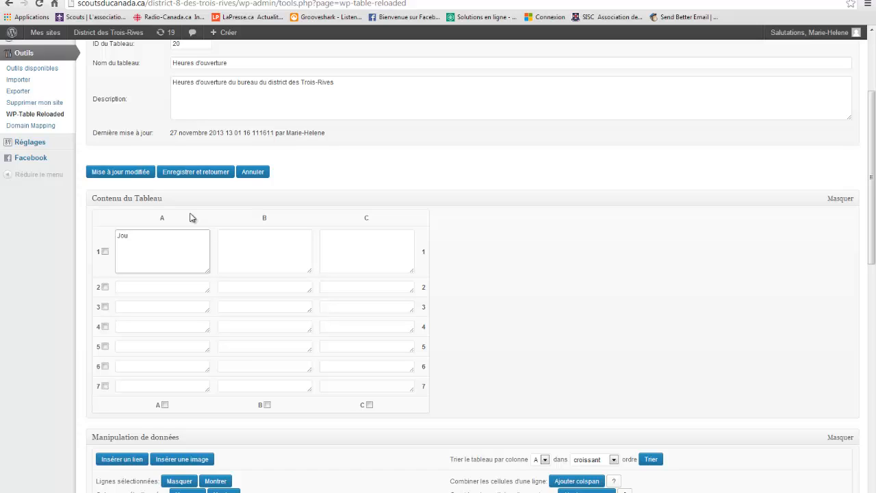
key(BackSpace)
key(BackSpace)
key(BackSpace)
text(Lundi)
click(196, 286)
text(Mare)
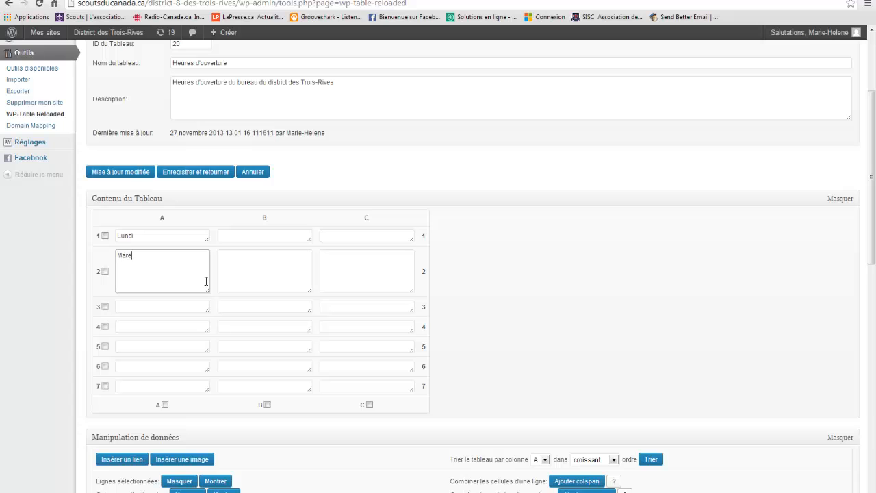
key(BackSpace)
text(di)
Fill rows 3 to 7 of column A with Mercredi, Jeudi, Vendredi, Samedi and Dimanche, dismissing the Windows colour scheme dialog.
click(199, 303)
text(Mer)
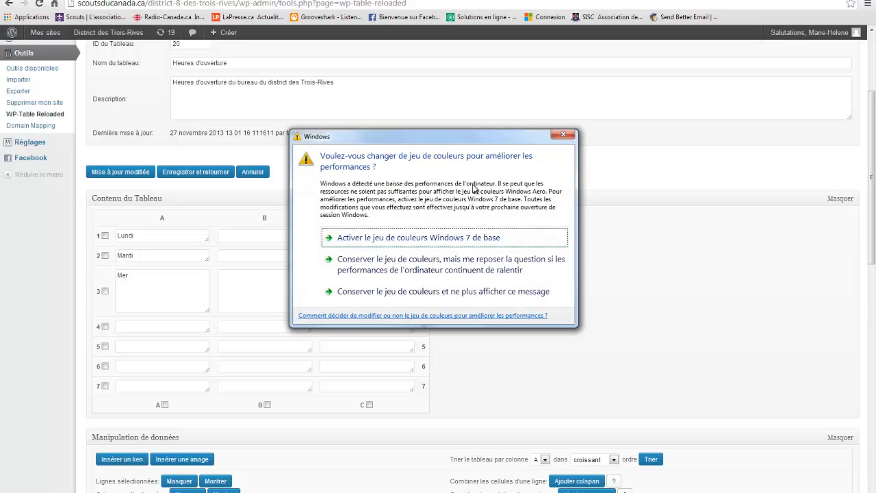
click(566, 134)
text(credi)
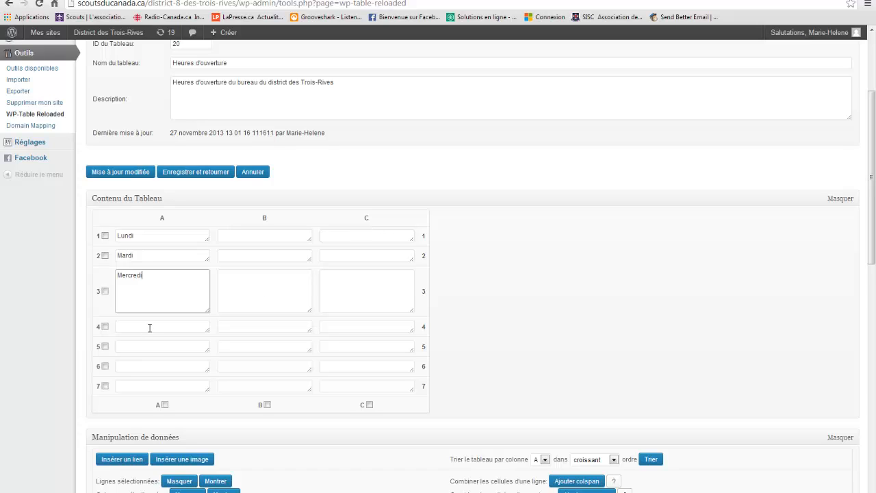
click(149, 327)
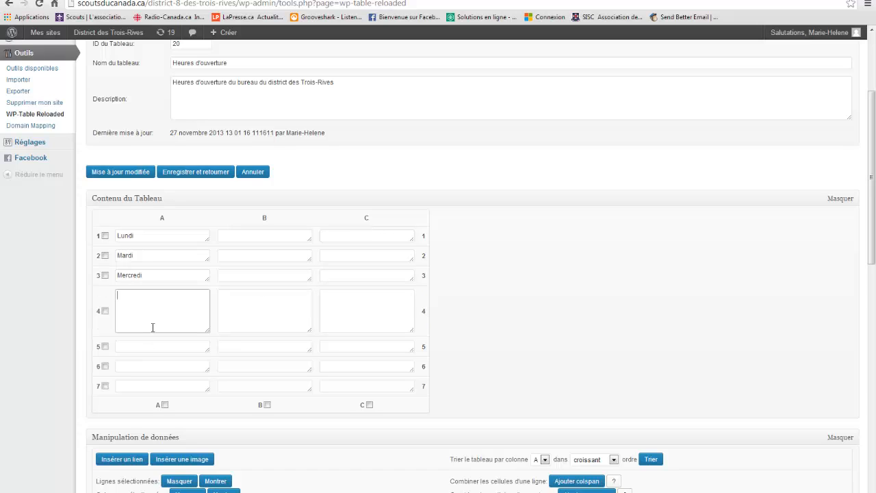
text(Jeudi)
click(155, 348)
text(Vendredi)
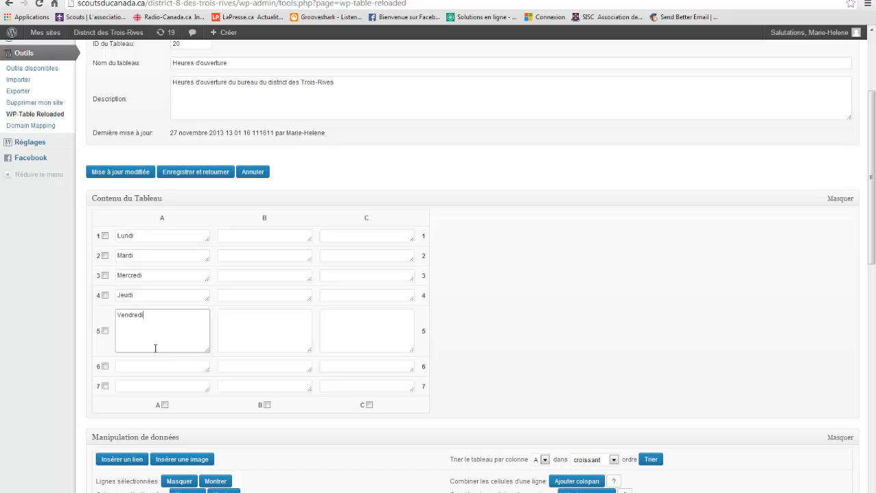
click(150, 363)
text(Samedi)
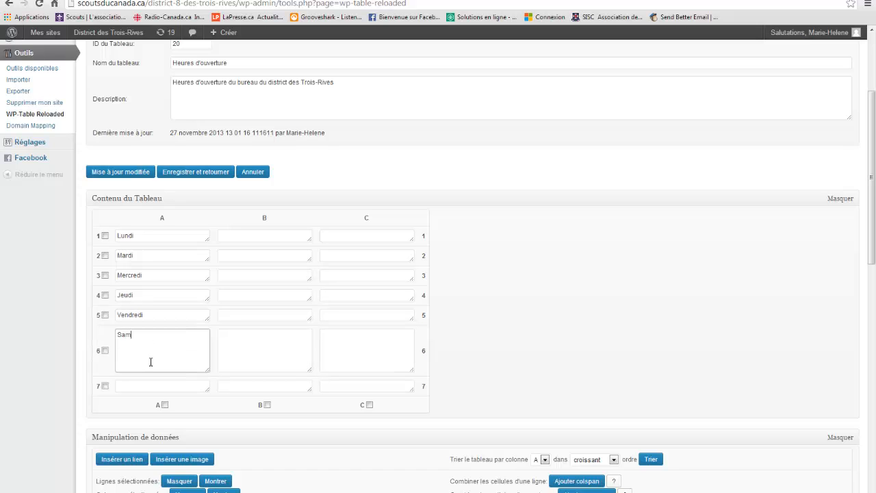
click(141, 385)
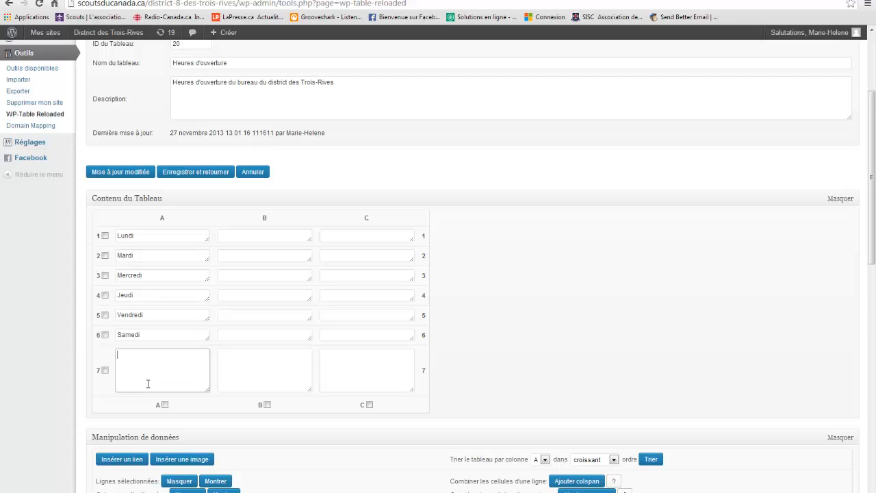
text(Dimanche)
Enter 8h in column B and 16h in column C for both Lundi and Mardi.
click(256, 237)
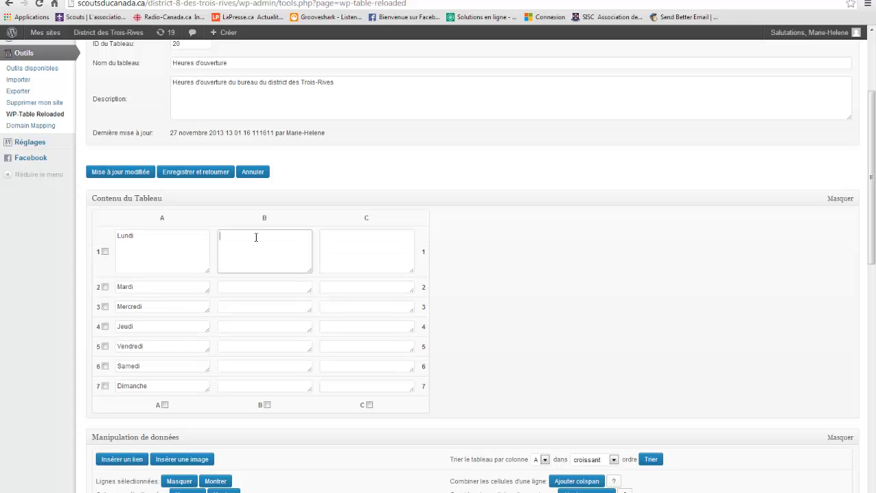
text(8h)
click(368, 245)
text(16h)
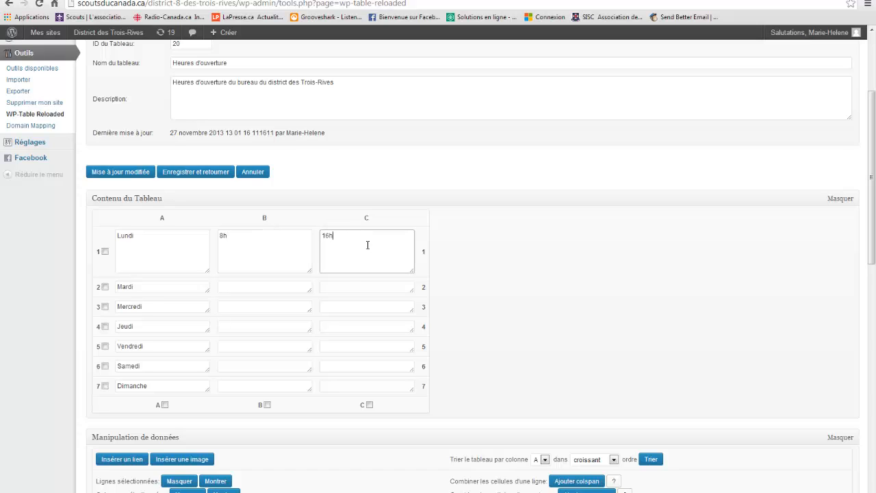
click(266, 284)
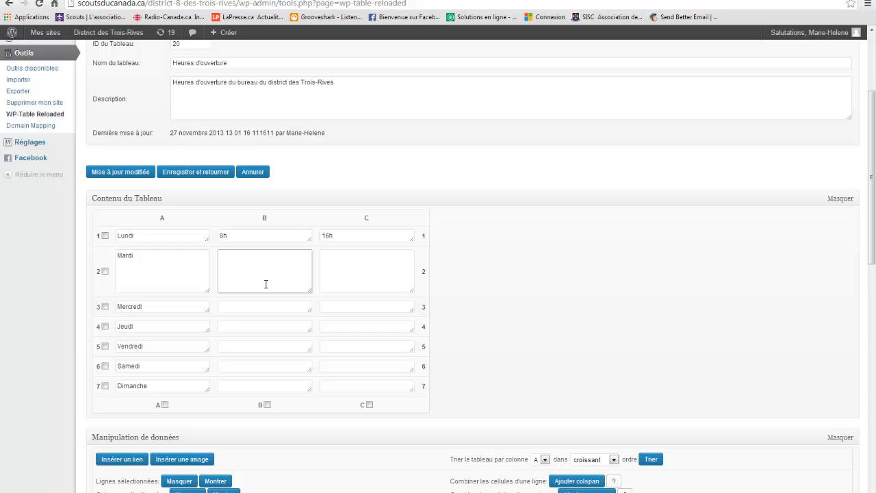
text(8h)
click(387, 269)
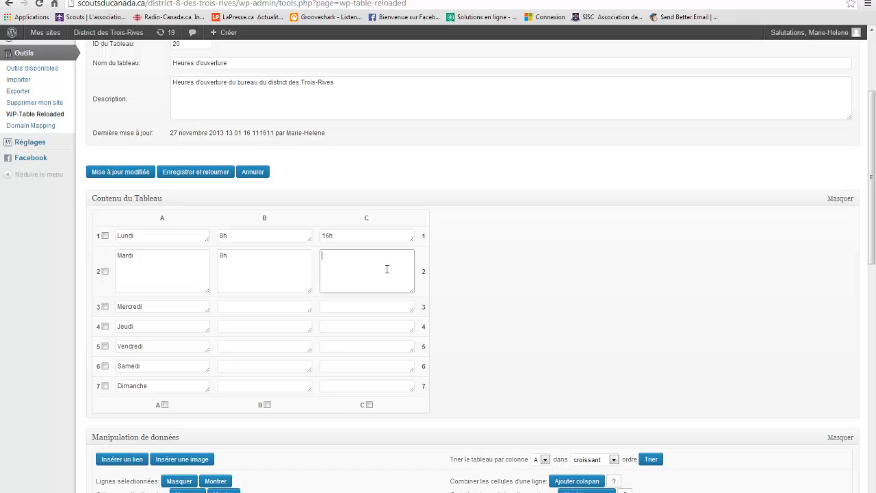
text(16h)
Enter "Fermé" in columns B and C of the Samedi row.
click(282, 307)
click(363, 299)
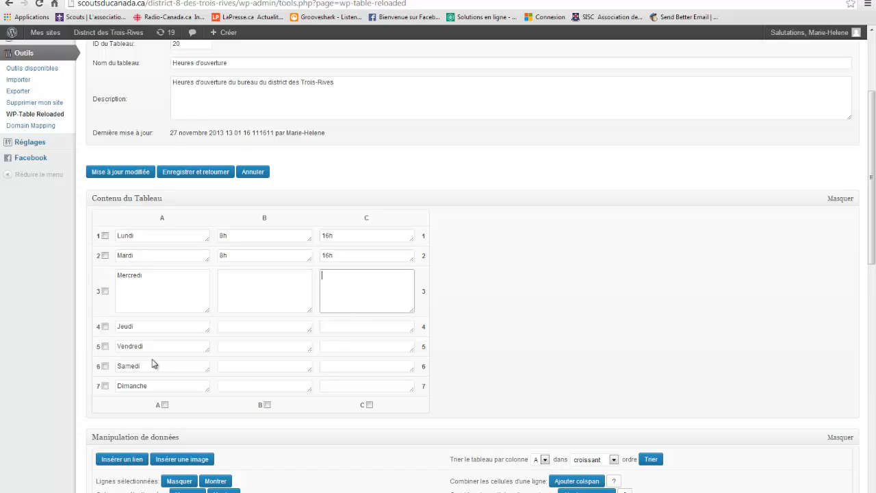
click(249, 369)
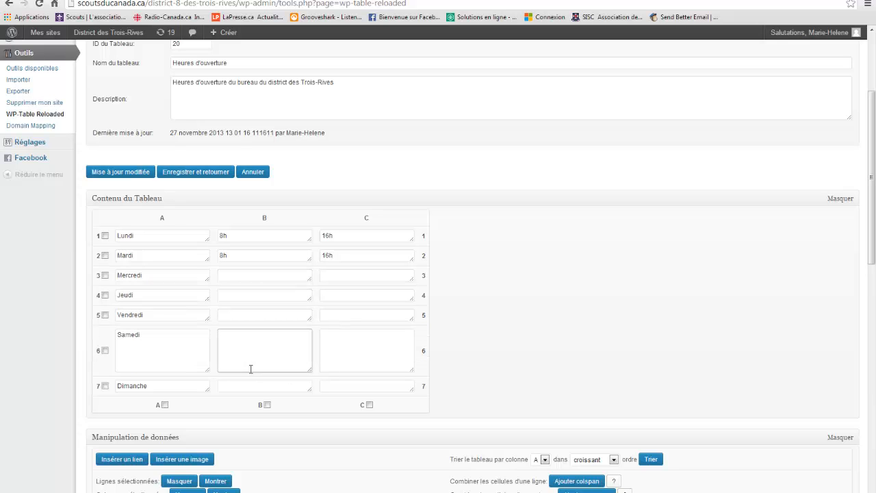
text(Fermé)
click(357, 351)
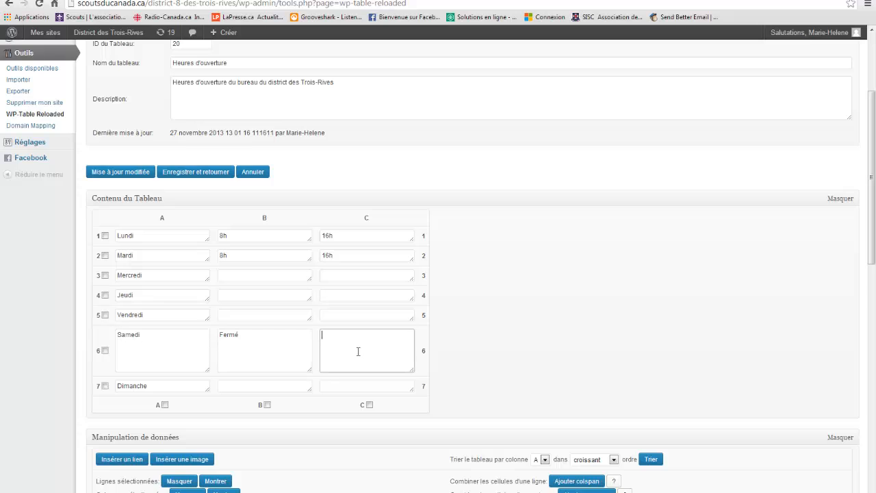
text(Fermé)
Open the same WordPress admin address in a new browser tab and start a new page there.
click(172, 4)
key(ctrl+c)
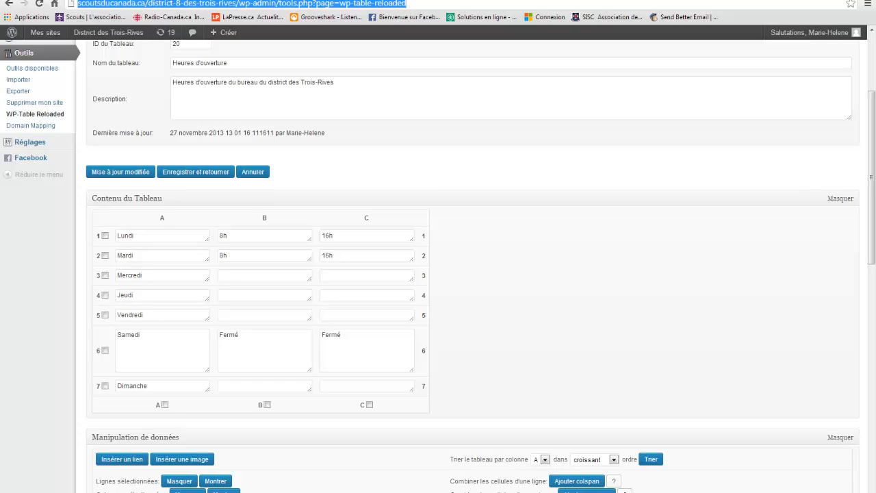
key(ctrl+t)
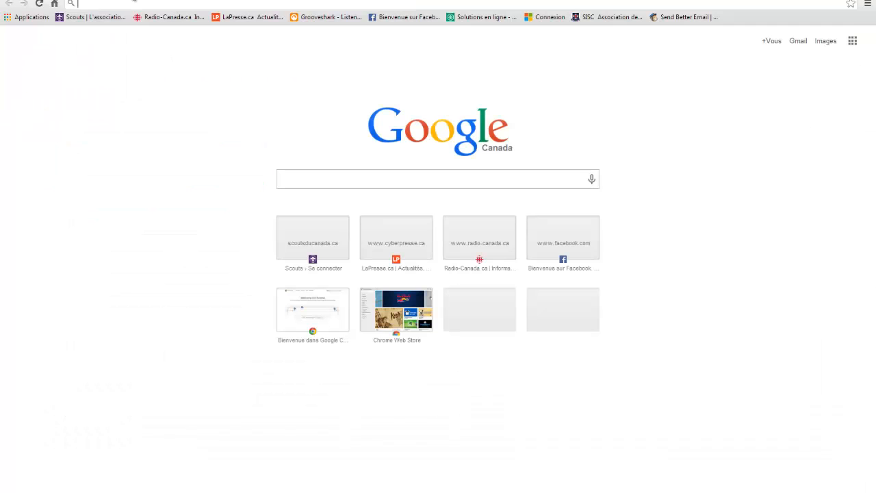
key(ctrl+v)
key(Return)
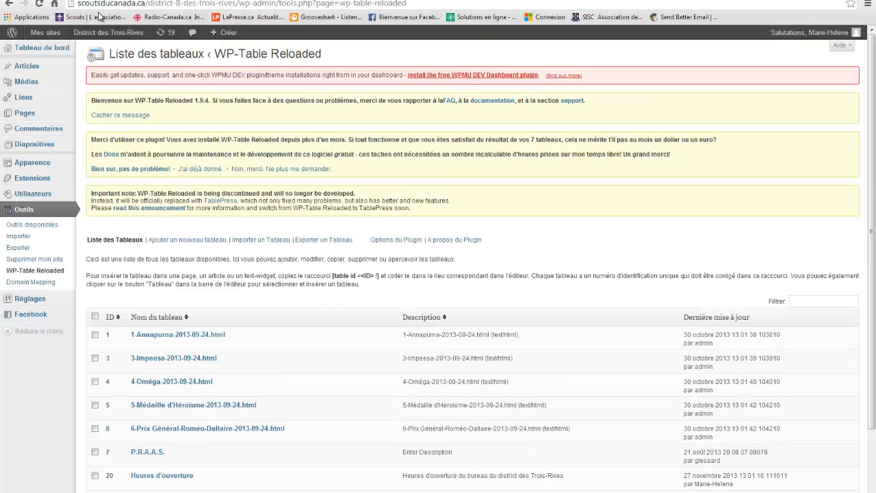
mouse_move(47, 117)
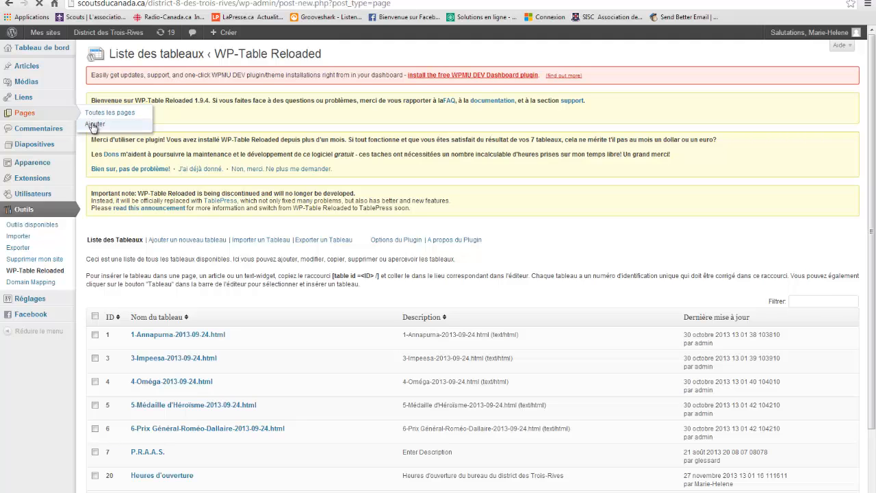
click(172, 211)
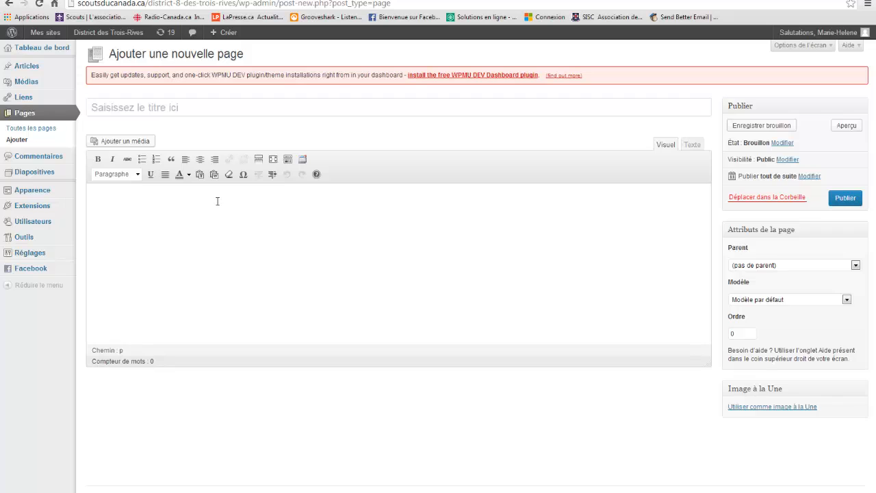
Write "Fermé" in the new page's body, make it bold, and copy its HTML code from the text view.
text(Fermé)
drag(116, 194, 89, 196)
click(99, 160)
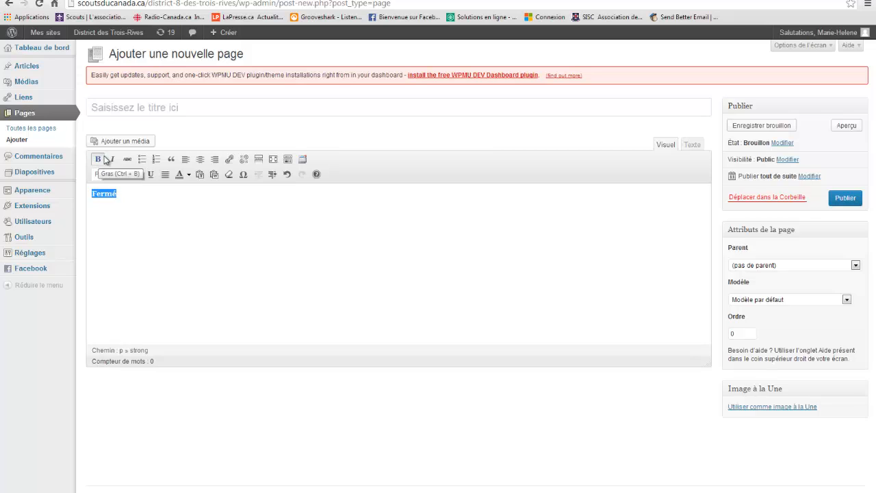
click(692, 146)
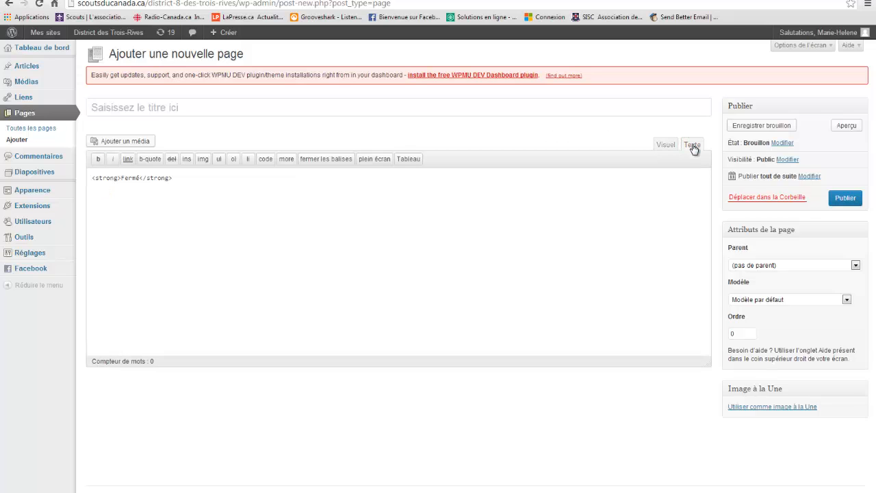
click(665, 145)
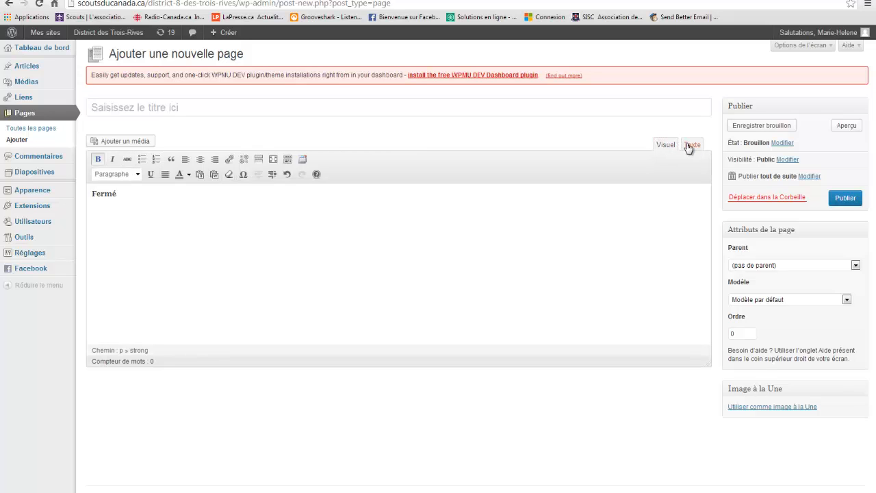
click(690, 147)
drag(176, 178, 52, 179)
key(ctrl+c)
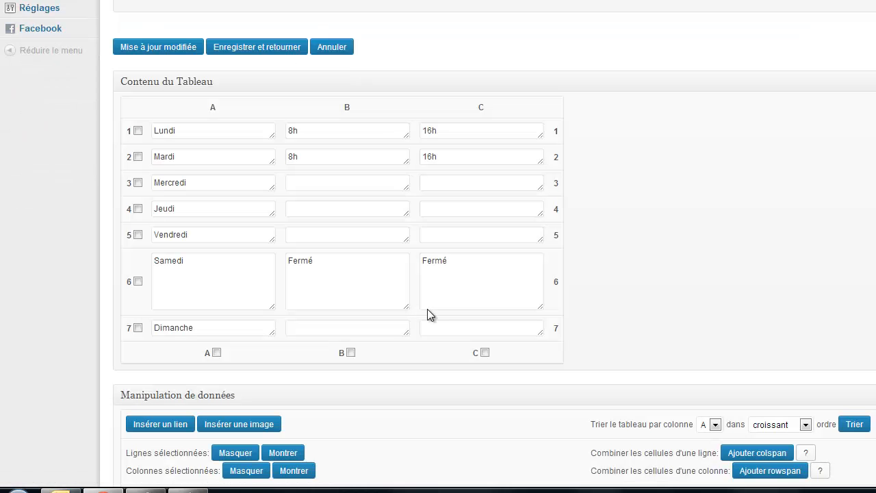
In the opening-hours table, replace the Samedi entries in columns B and C with <strong>Fermé</strong>.
drag(319, 257, 271, 258)
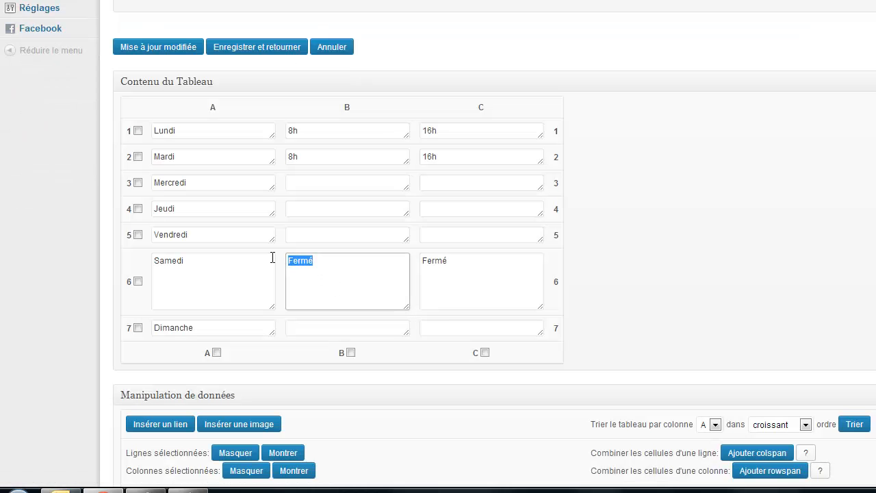
key(ctrl+v)
drag(476, 258, 410, 258)
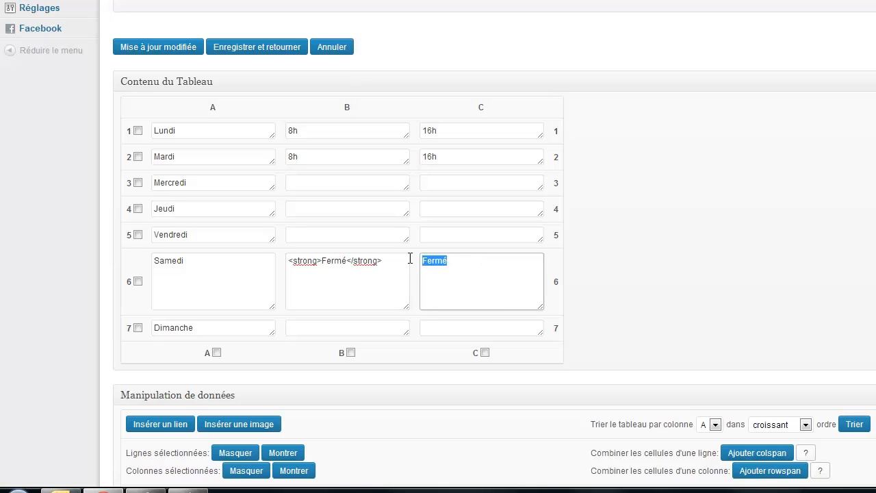
key(ctrl+v)
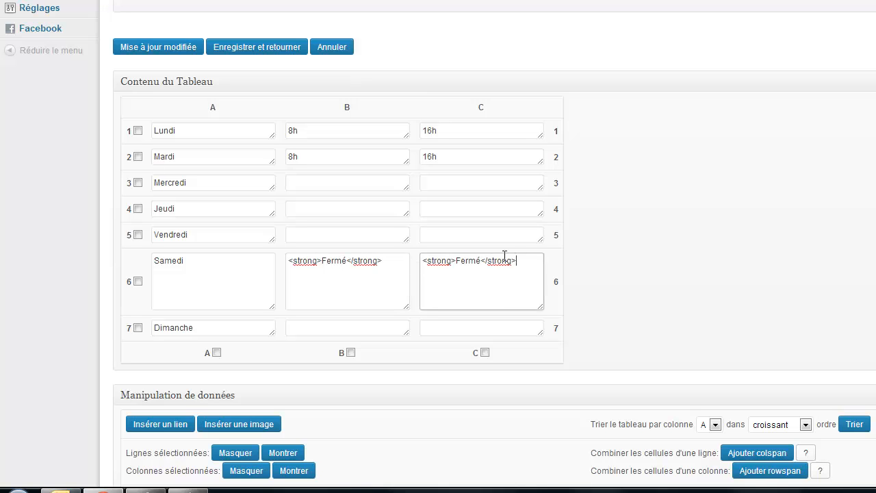
Select all seven rows and columns A, B and C of the table.
click(137, 130)
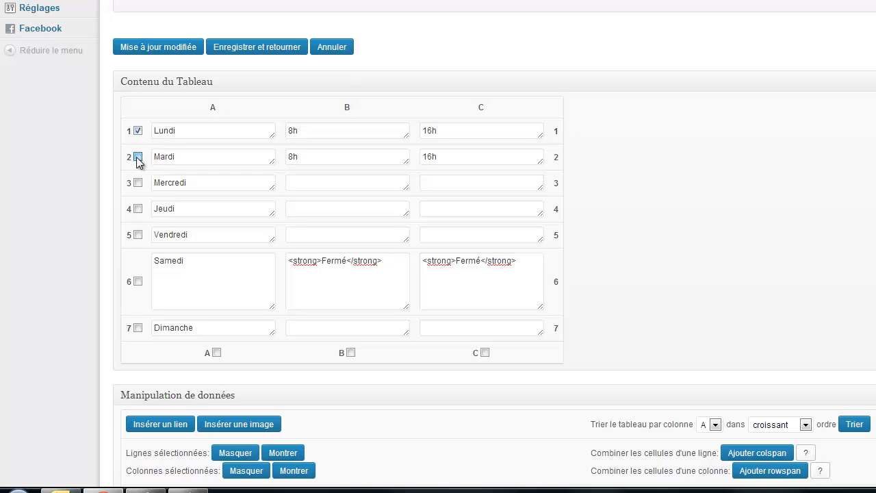
click(138, 183)
click(138, 209)
click(137, 235)
click(137, 280)
click(137, 328)
click(217, 353)
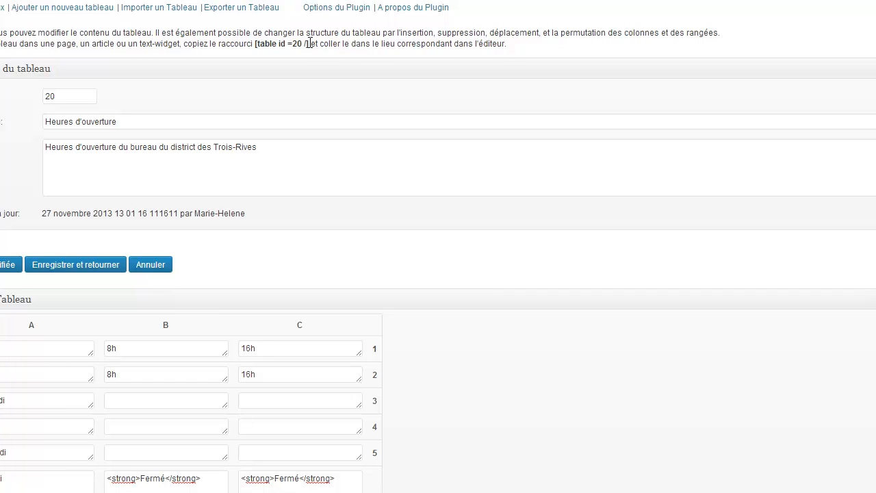
Copy the table's shortcode [table id =20 /], then save the table and return to the table list.
drag(308, 43, 258, 45)
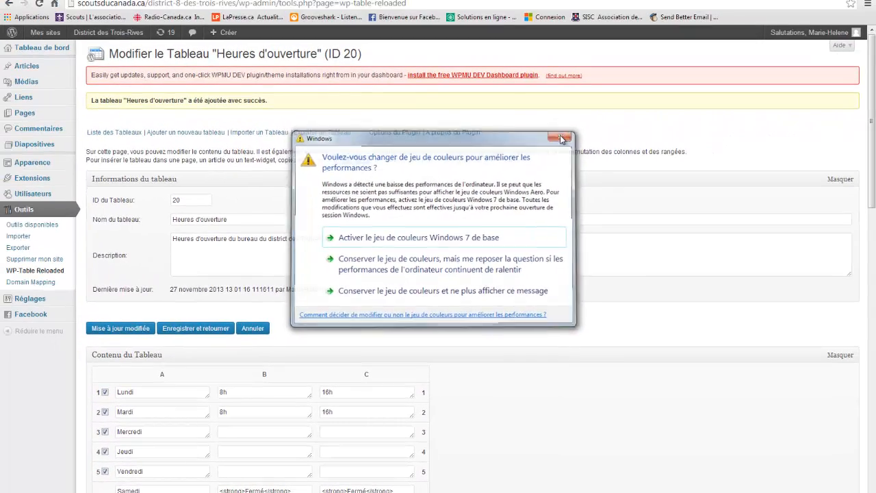
click(558, 10)
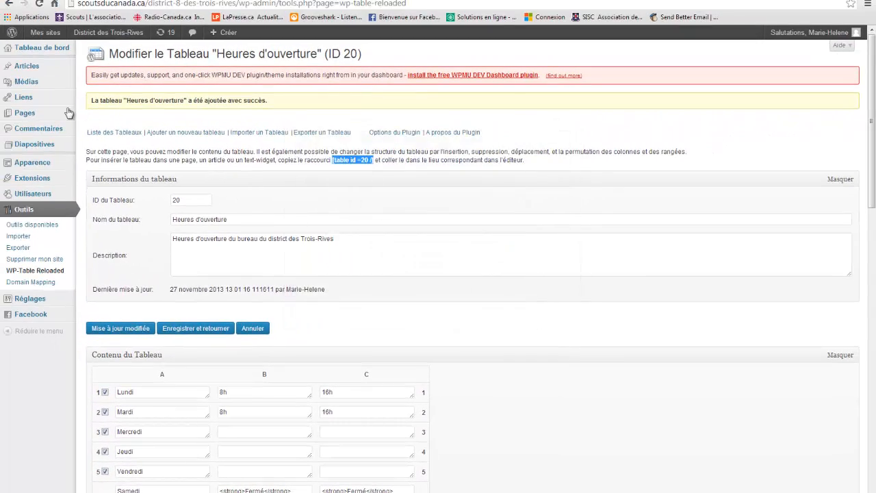
click(43, 115)
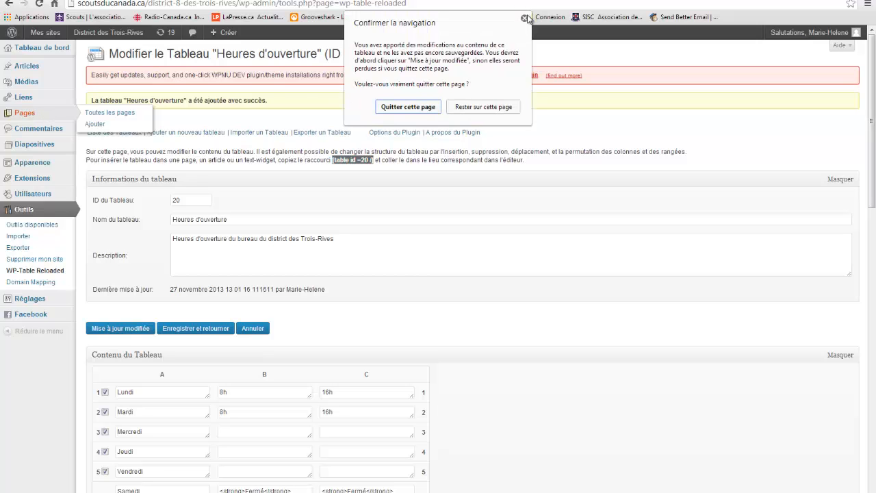
click(525, 19)
scroll(322, 303, down, 3)
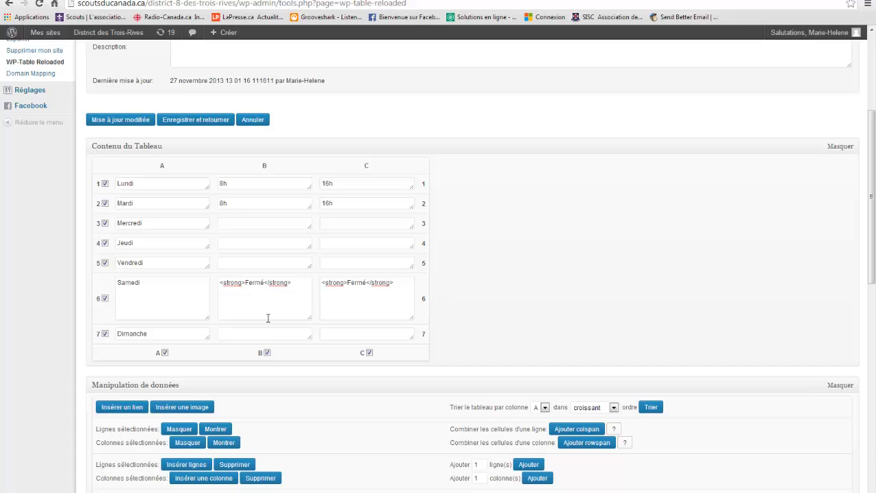
click(208, 123)
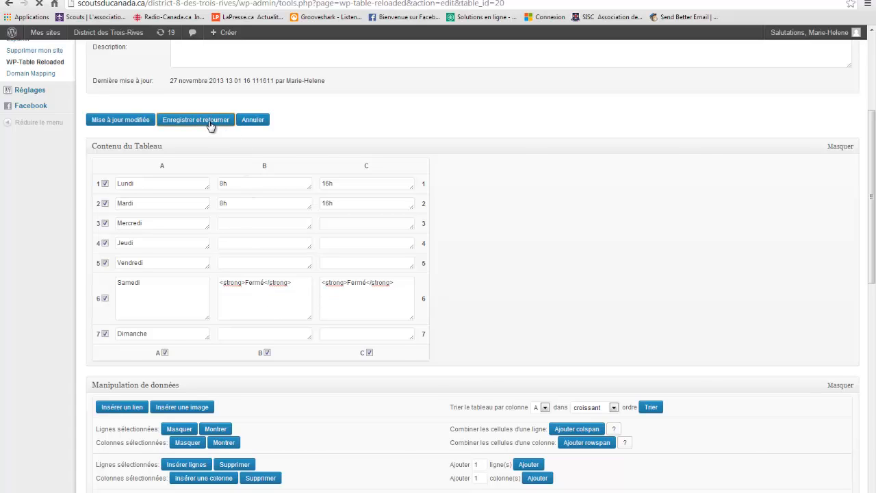
Insert the shortcode [table id =20 /] on a new line at the end of the "Nous joindre" page and update the page.
mouse_move(60, 119)
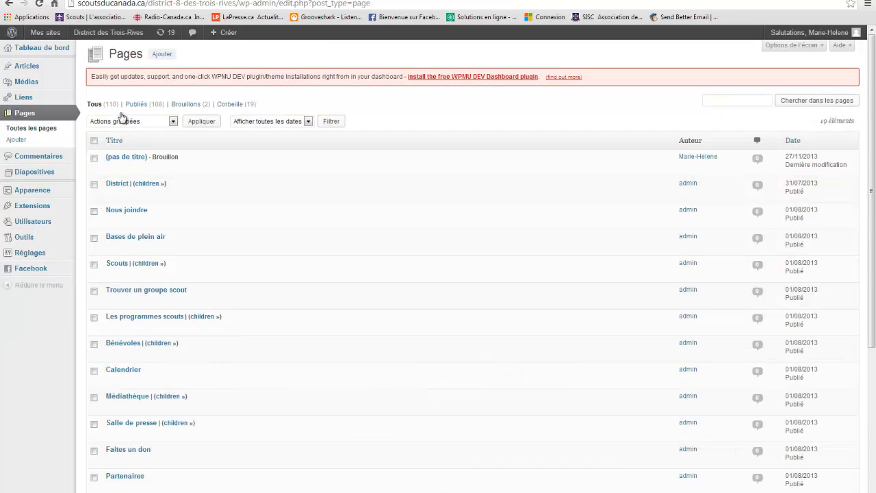
click(134, 211)
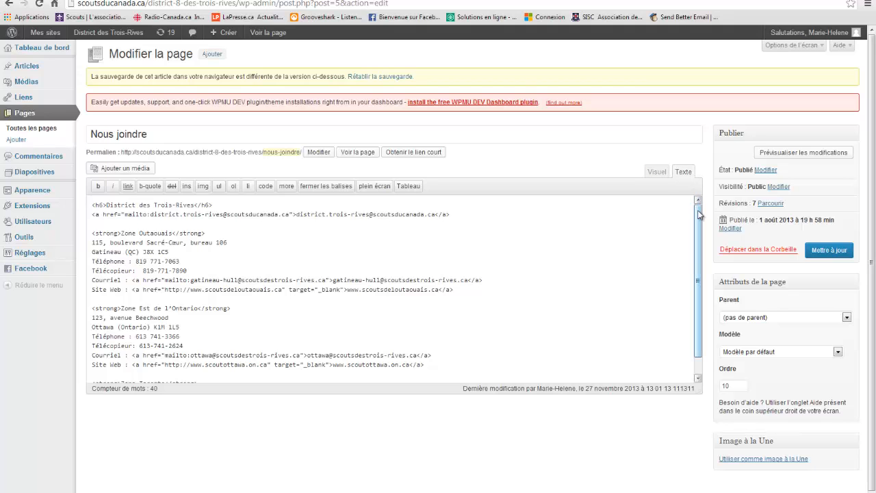
scroll(488, 372, down, 1)
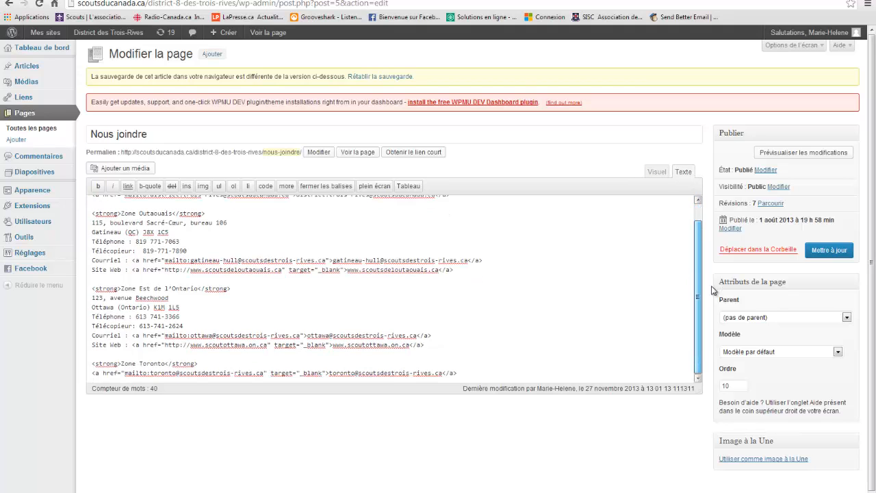
click(487, 373)
key(Return)
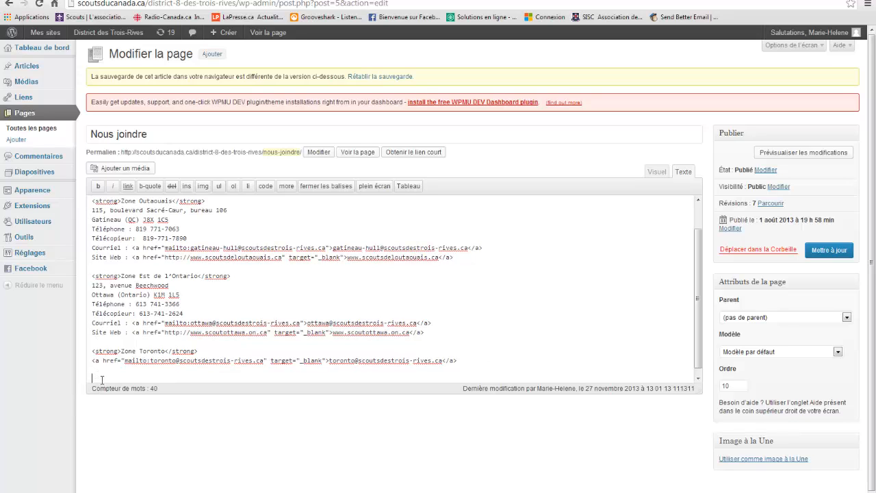
text([table id =20 /])
click(656, 173)
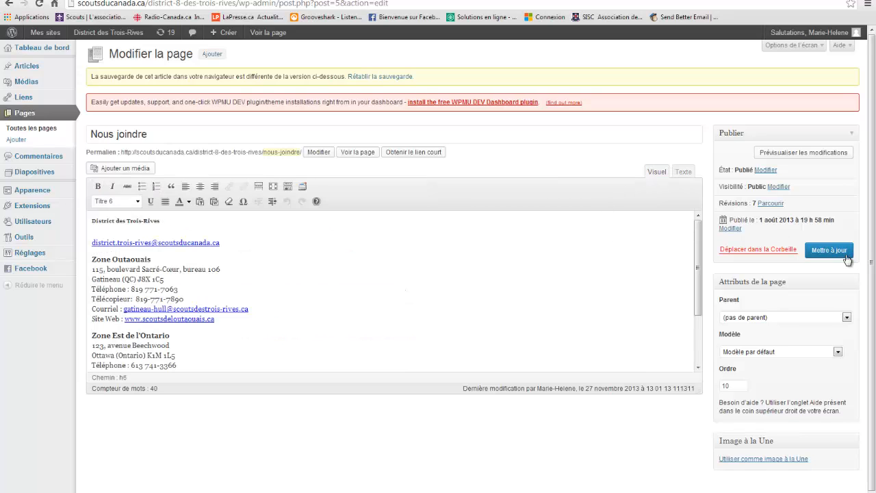
click(837, 250)
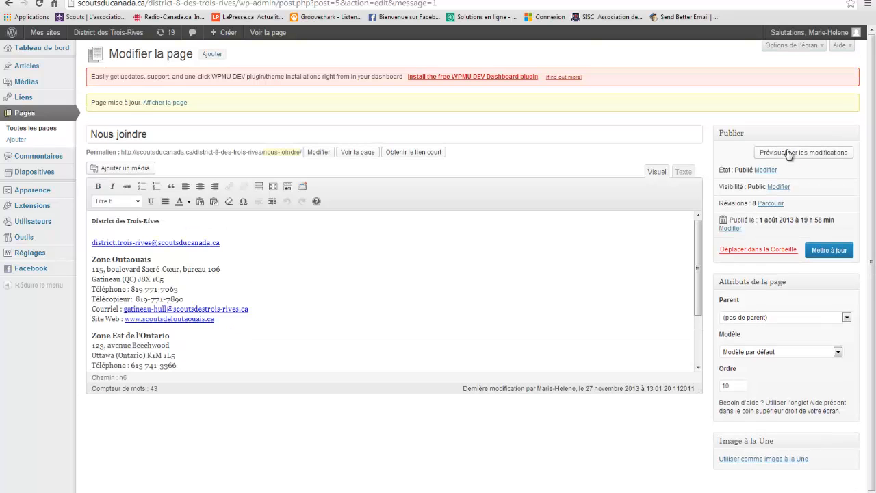
Preview the "Nous joindre" page, examine the Samedi cells of the inserted table, and return to the page editor.
click(788, 152)
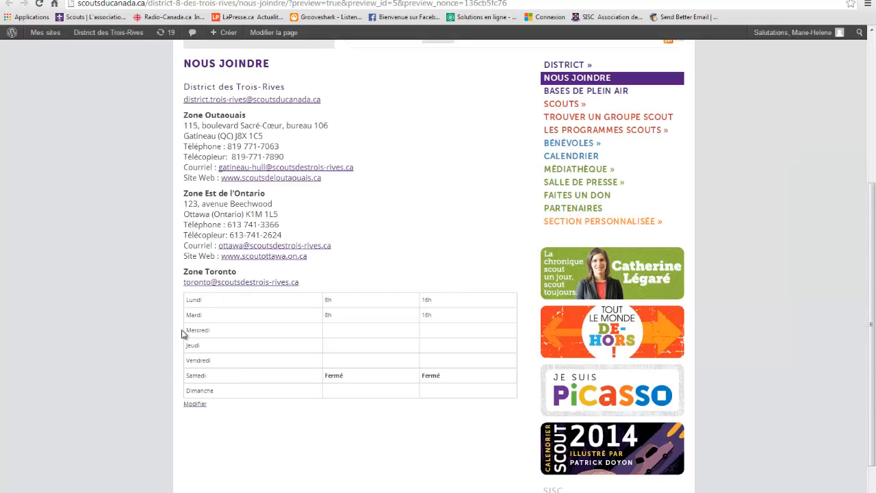
drag(348, 378, 321, 380)
click(449, 374)
click(95, 1)
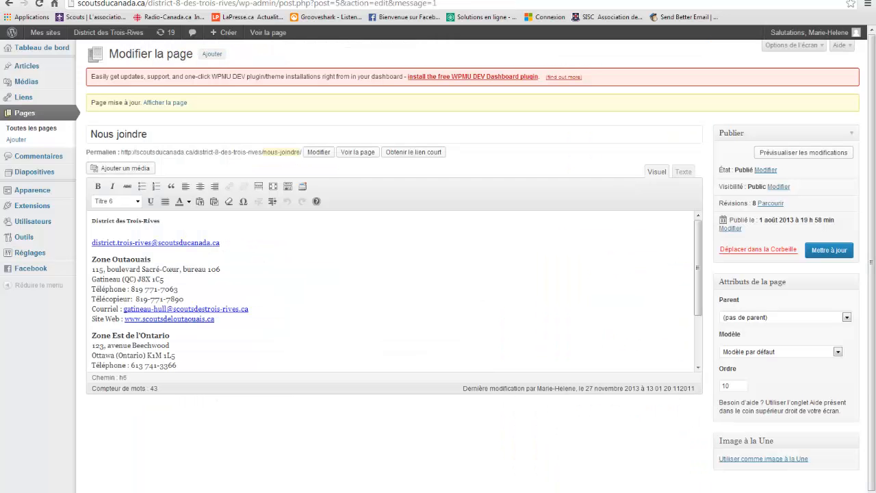
Reopen the "Heures d'ouverture" table from the WP-Table Reloaded list and start editing the Vendredi cell in column B.
mouse_move(30, 237)
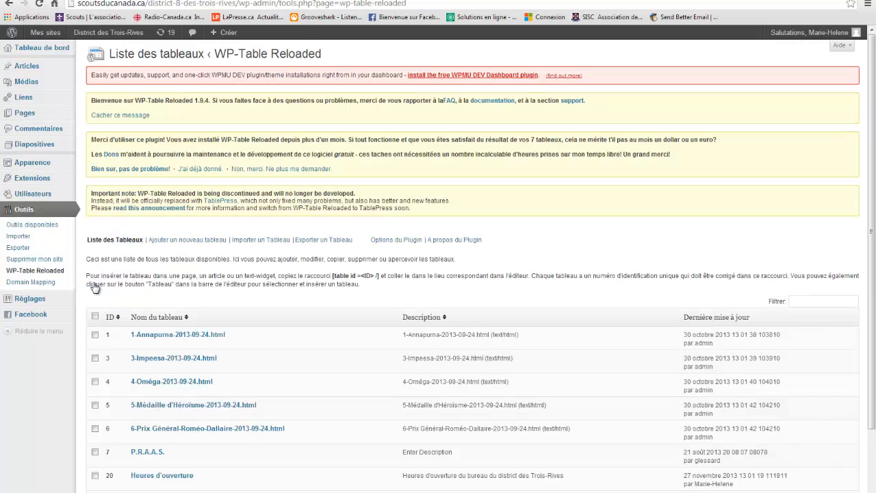
scroll(154, 298, down, 2)
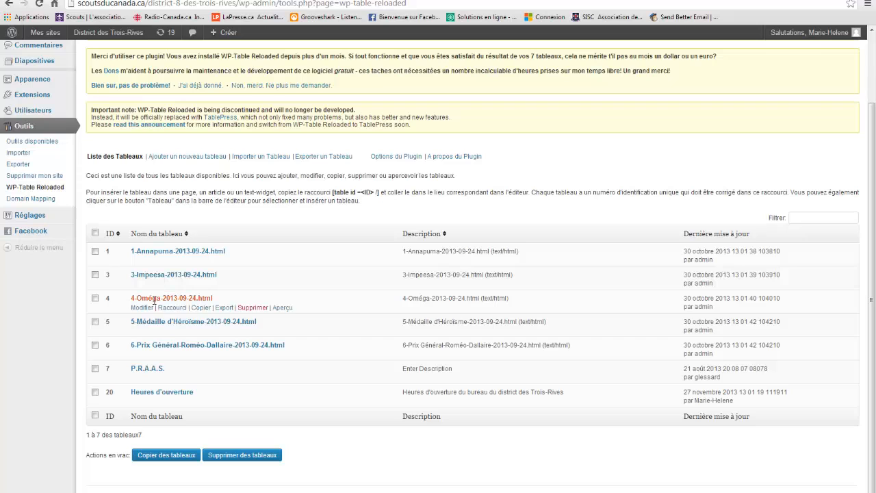
click(163, 392)
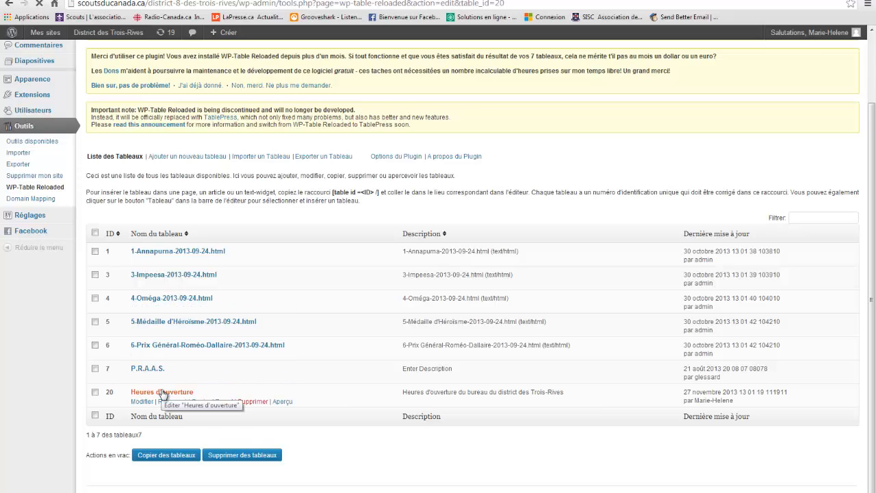
scroll(162, 390, down, 1)
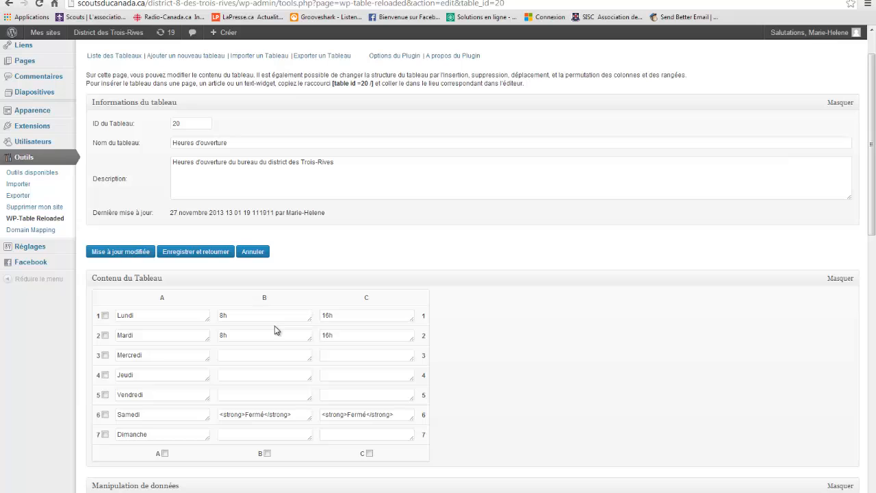
click(287, 395)
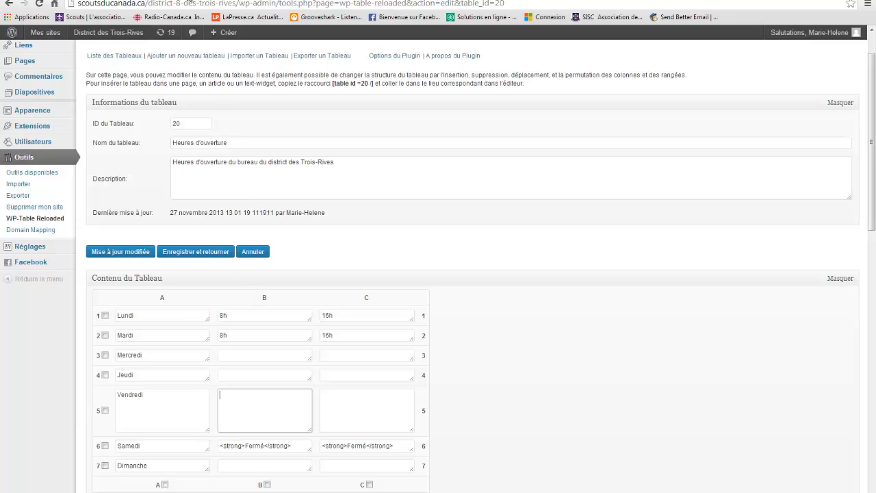
Load the table editor's address in the browser tab showing the "Nous joindre" preview and start a new page there.
click(189, 4)
key(ctrl+c)
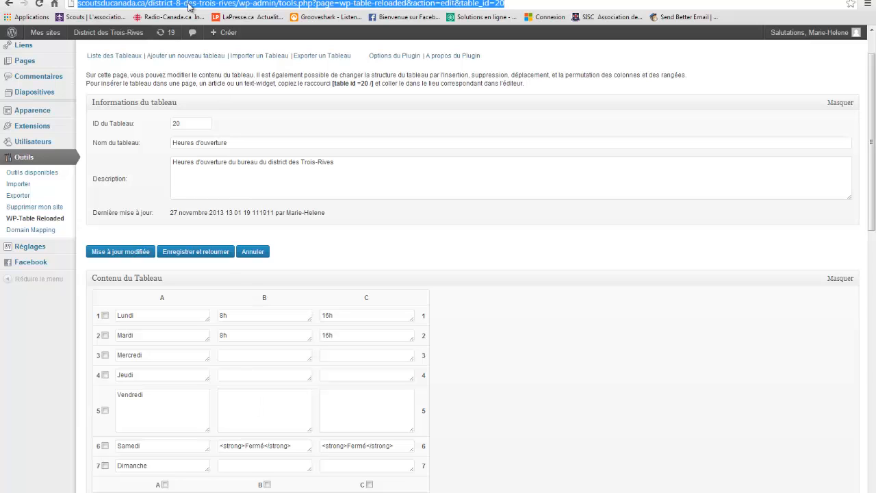
click(190, 0)
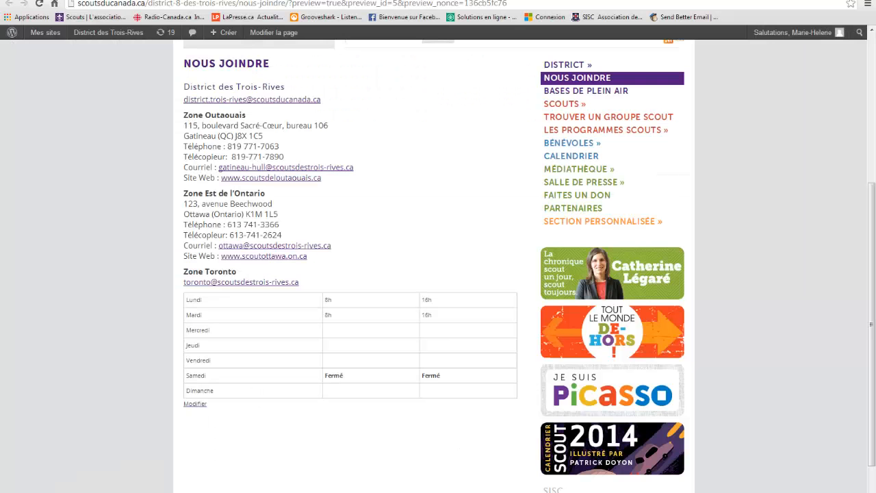
click(195, 4)
key(ctrl+v)
key(Return)
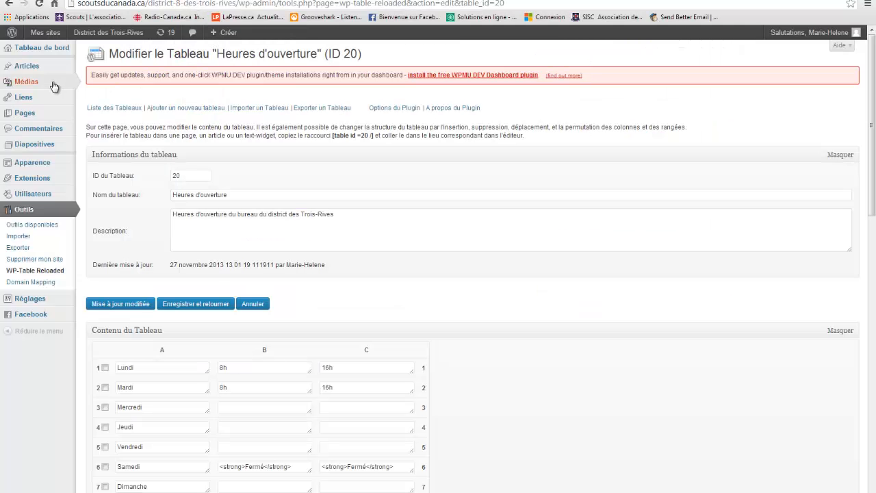
mouse_move(39, 114)
click(100, 124)
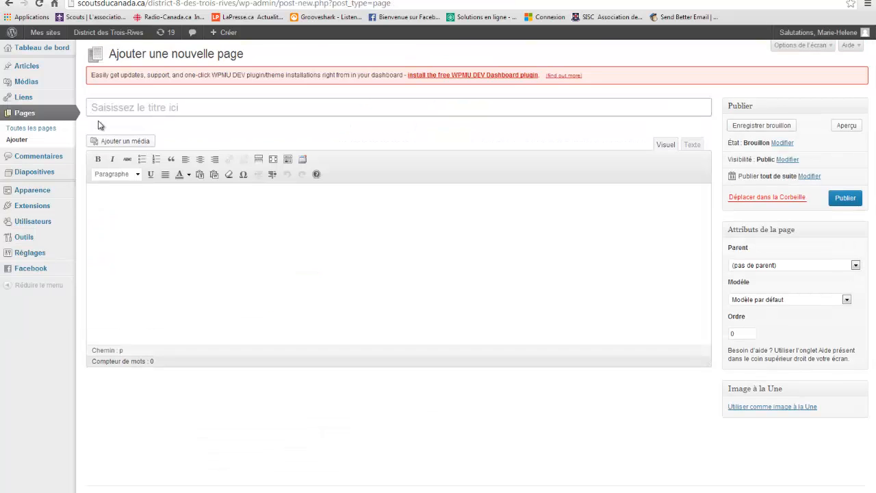
Insert the media library file Uniforme_Aventuriers2.pdf as a download link in the body of the new page.
click(142, 218)
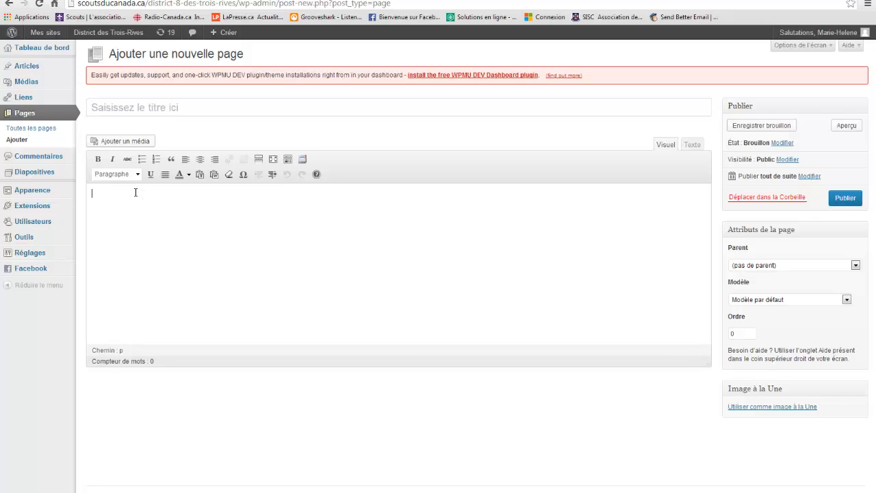
click(107, 144)
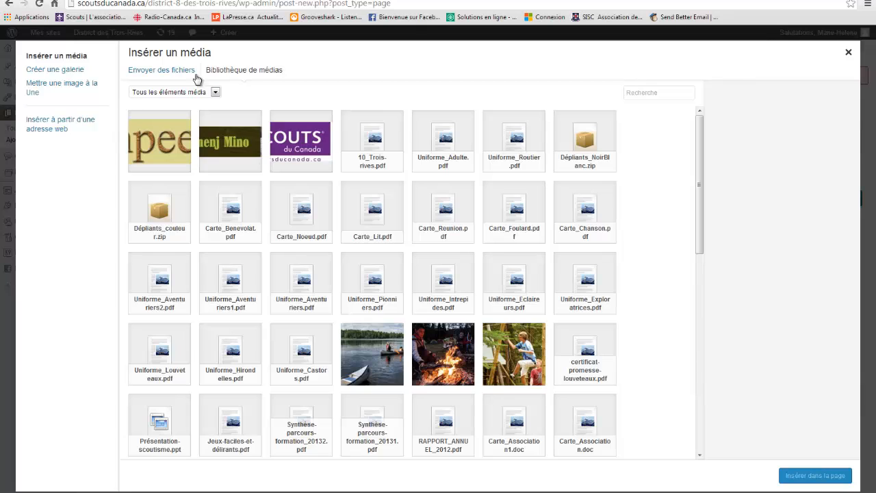
click(176, 277)
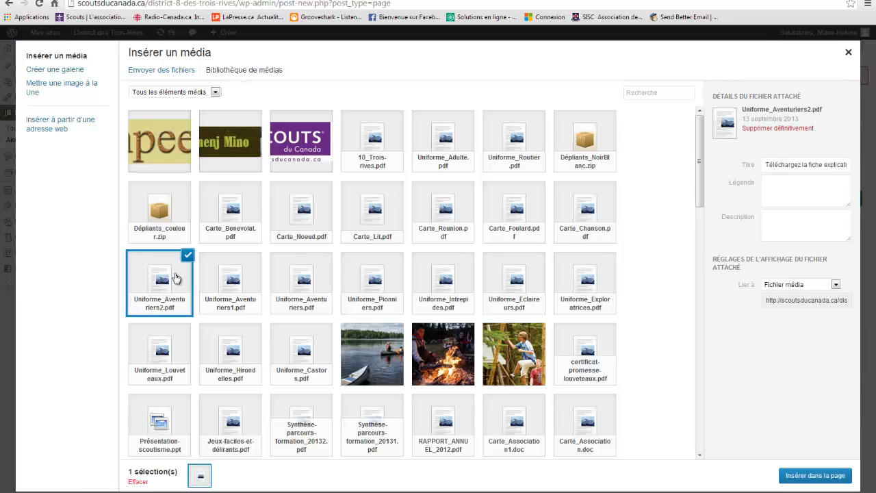
click(822, 475)
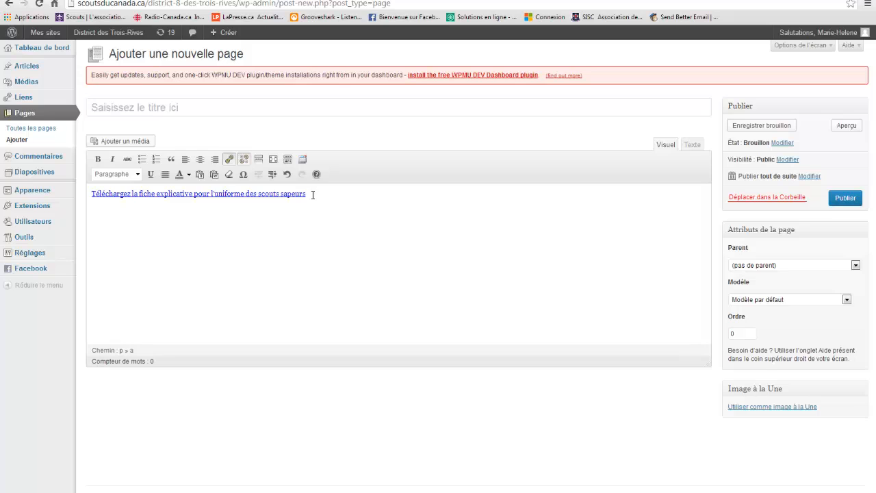
Set the "Téléchargez la fiche explicative pour l'uniforme des scouts sapeurs" link to open in a new window or tab.
drag(307, 193, 15, 178)
click(230, 159)
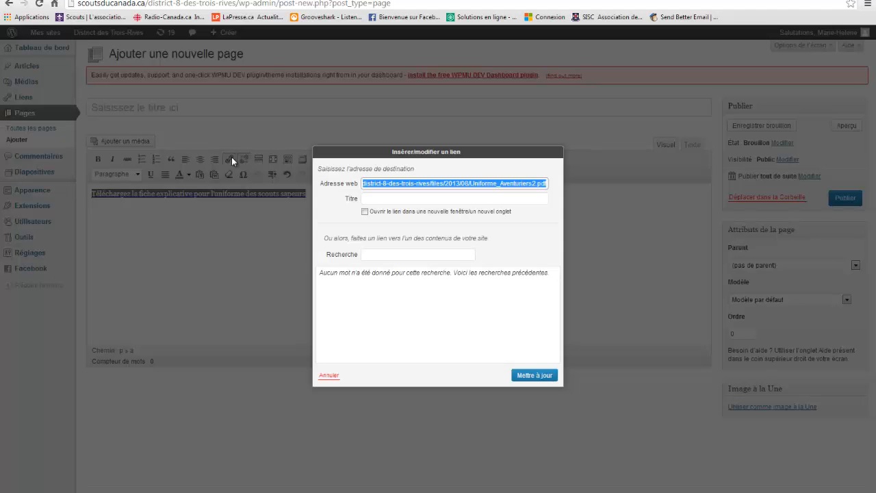
click(365, 212)
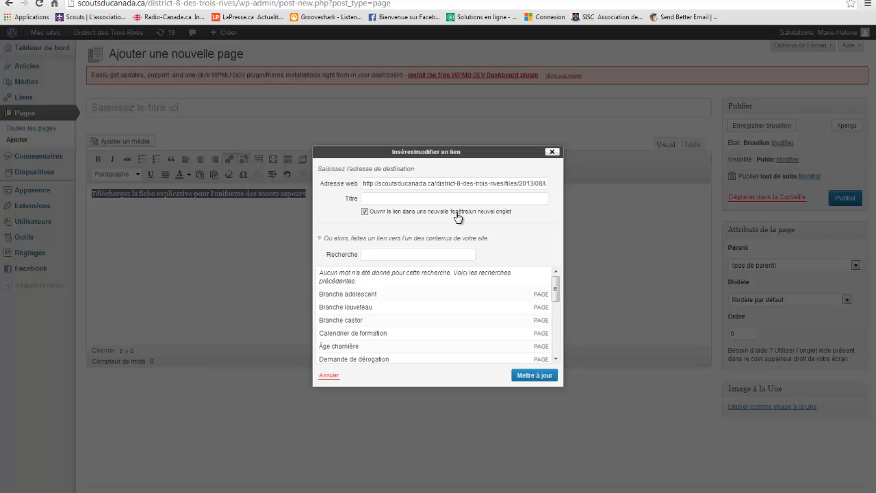
click(534, 375)
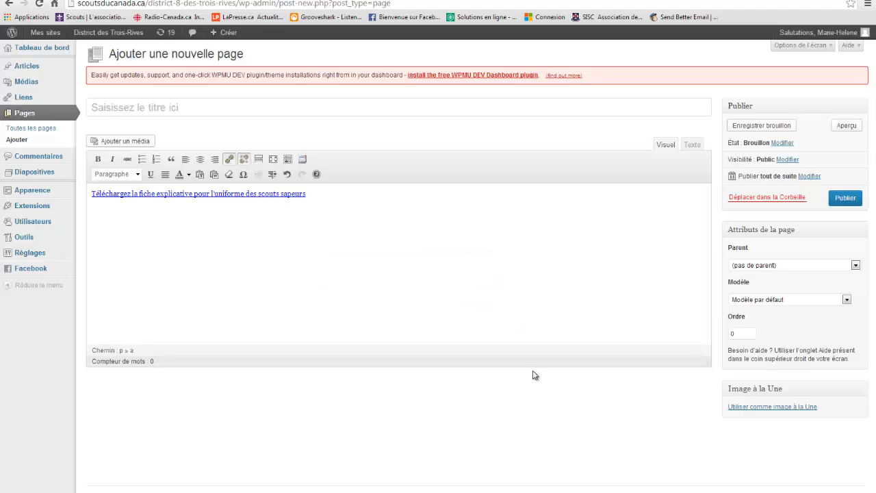
Copy the link's HTML code into the Vendredi cell of column B in the "Heures d'ouverture" table, then save and return to the table list.
click(693, 145)
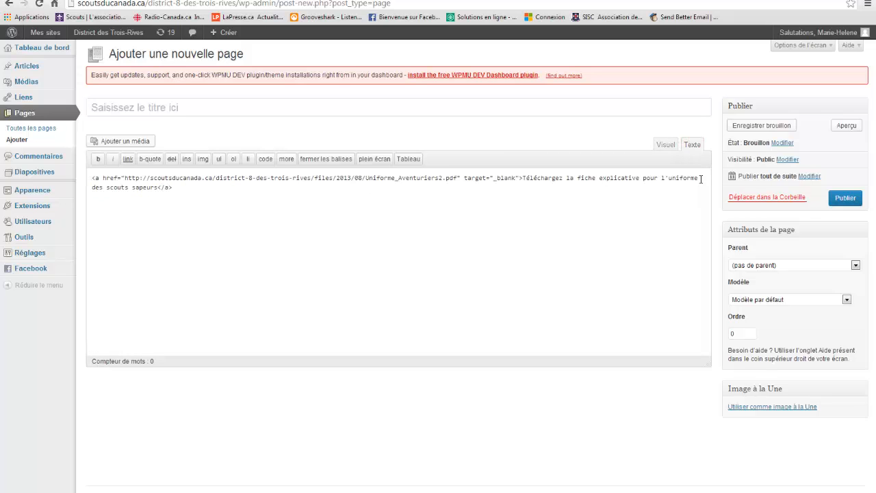
key(ctrl+a)
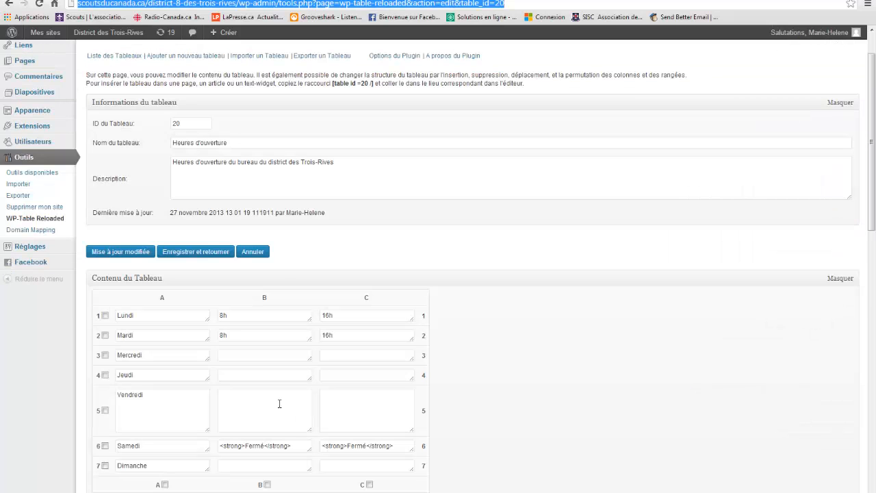
click(272, 398)
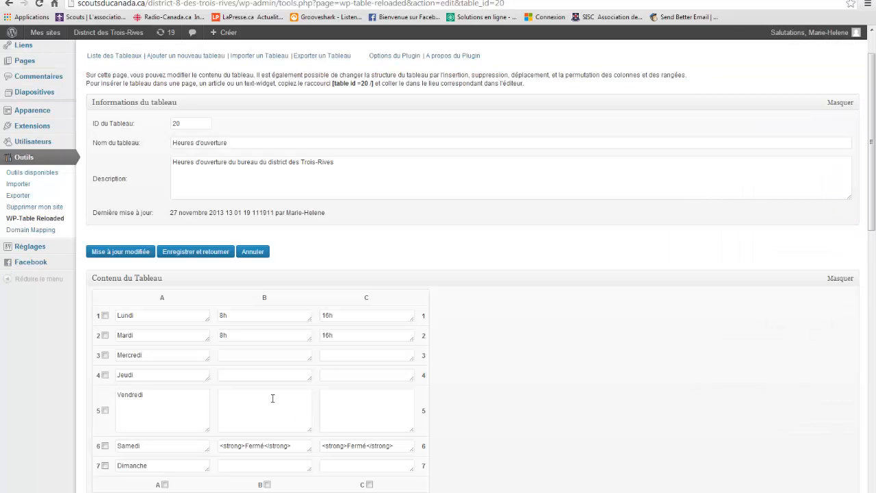
key(ctrl+v)
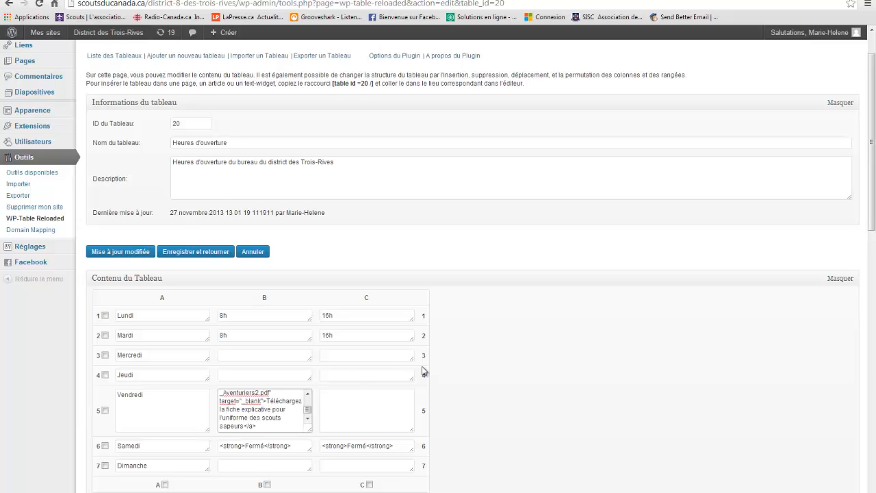
click(205, 253)
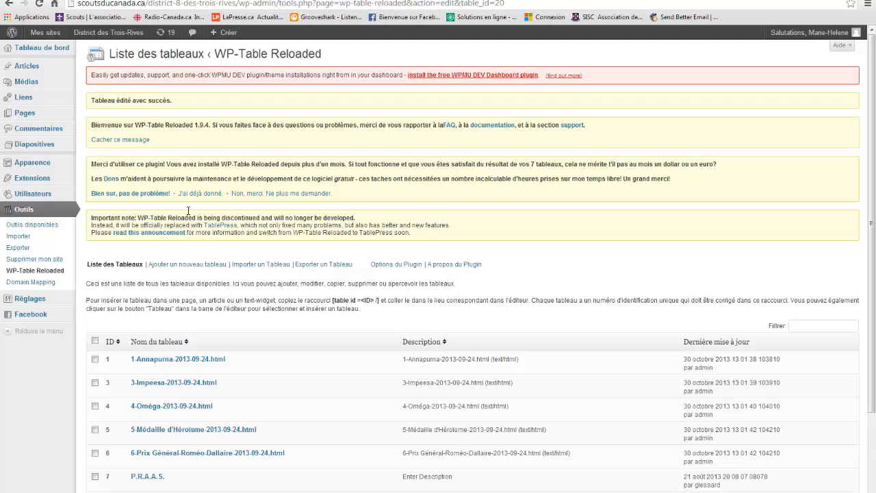
Preview the "Nous joindre" page and open the download link in the table's Vendredi row.
mouse_move(37, 113)
click(112, 115)
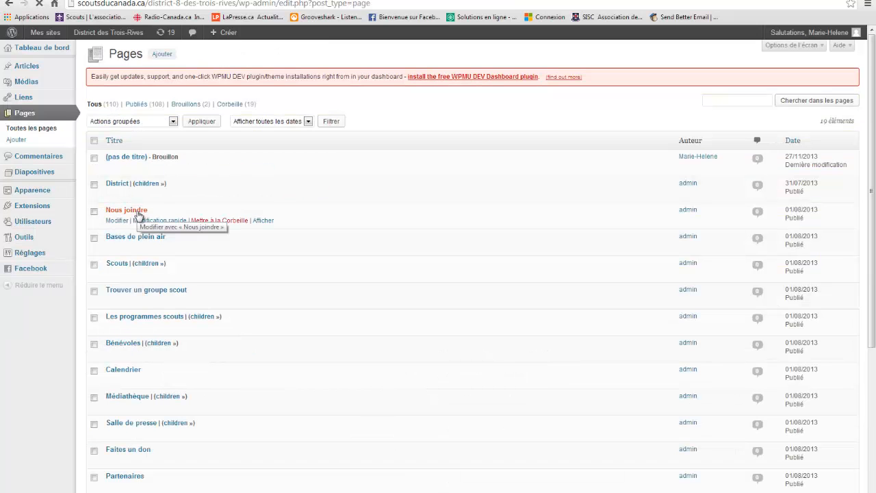
click(113, 220)
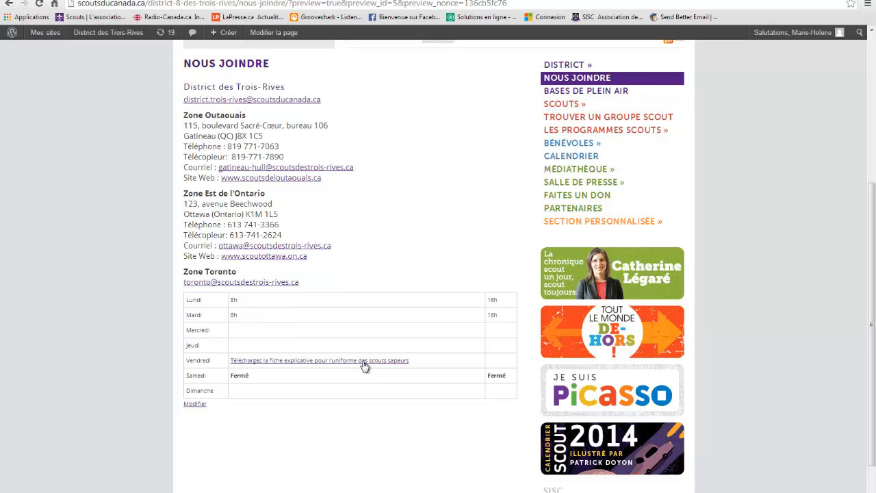
click(365, 366)
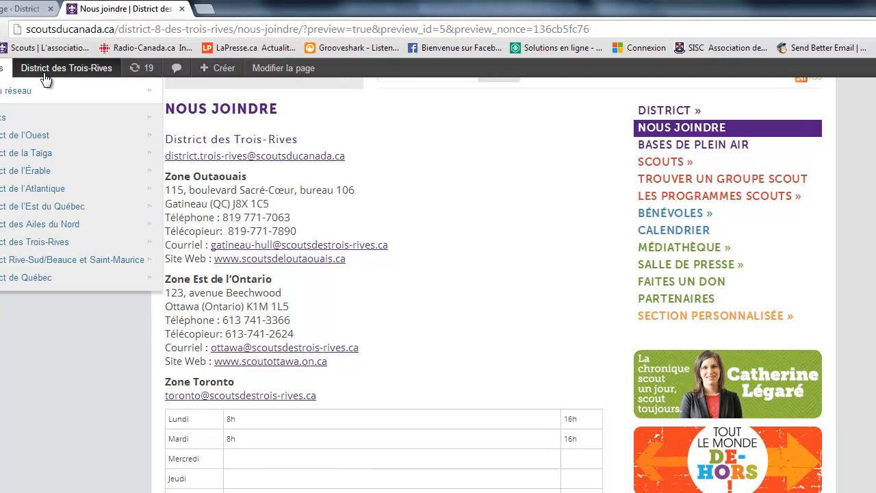
Return to the site's dashboard and move the two untitled draft pages to the trash from the page list.
mouse_move(94, 33)
click(47, 91)
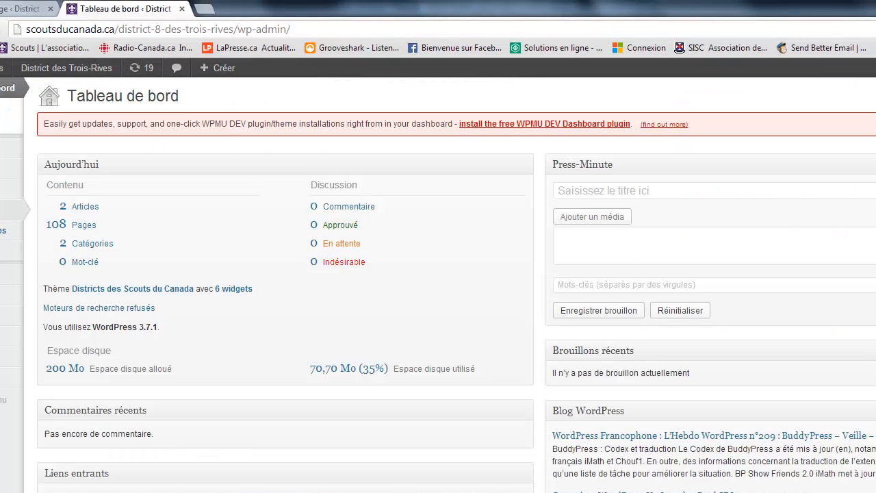
mouse_move(26, 209)
click(59, 214)
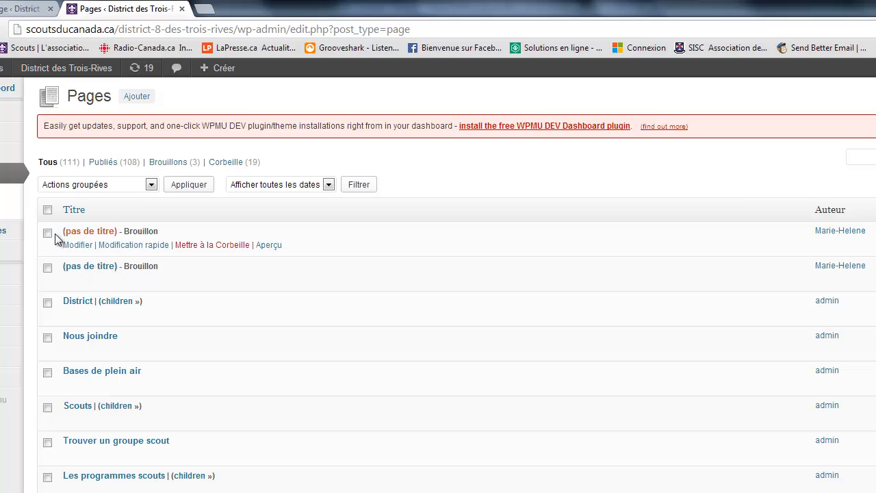
click(205, 247)
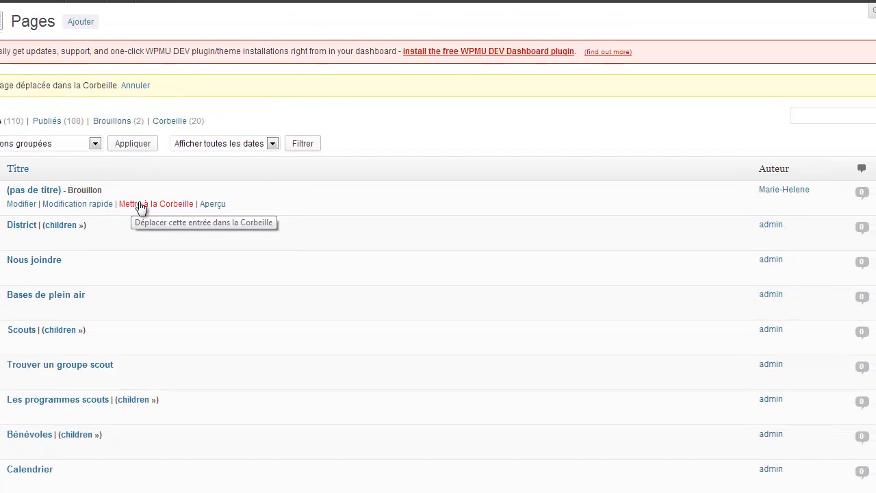
click(141, 205)
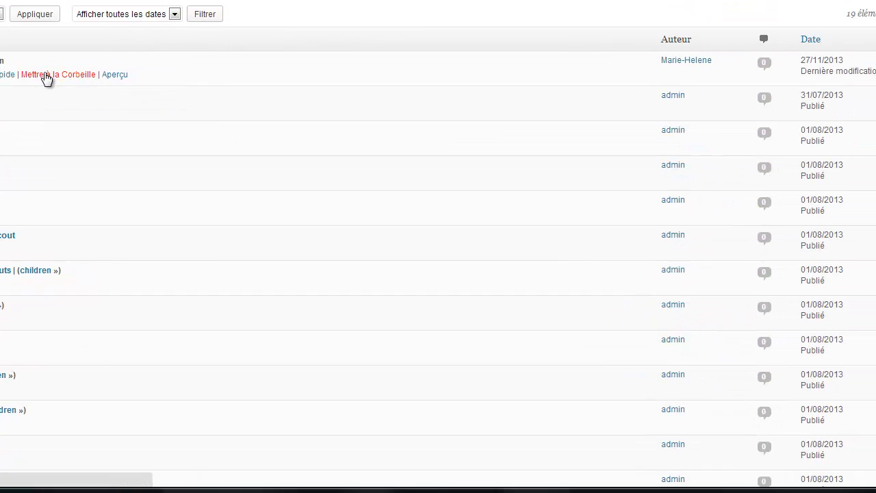